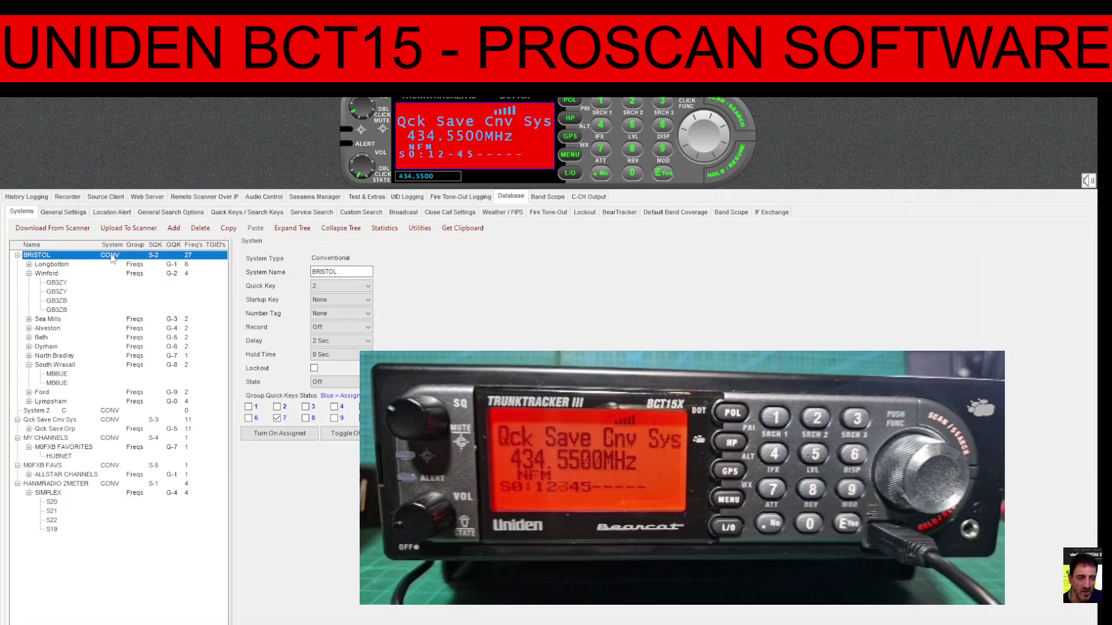
Confirm that the BRISTOL entry keeps quick key 2
left_click(367, 286)
left_click(367, 287)
left_click(367, 286)
left_click(369, 288)
Show the Winford group's settings, keeping its quick key at 2
left_click(48, 273)
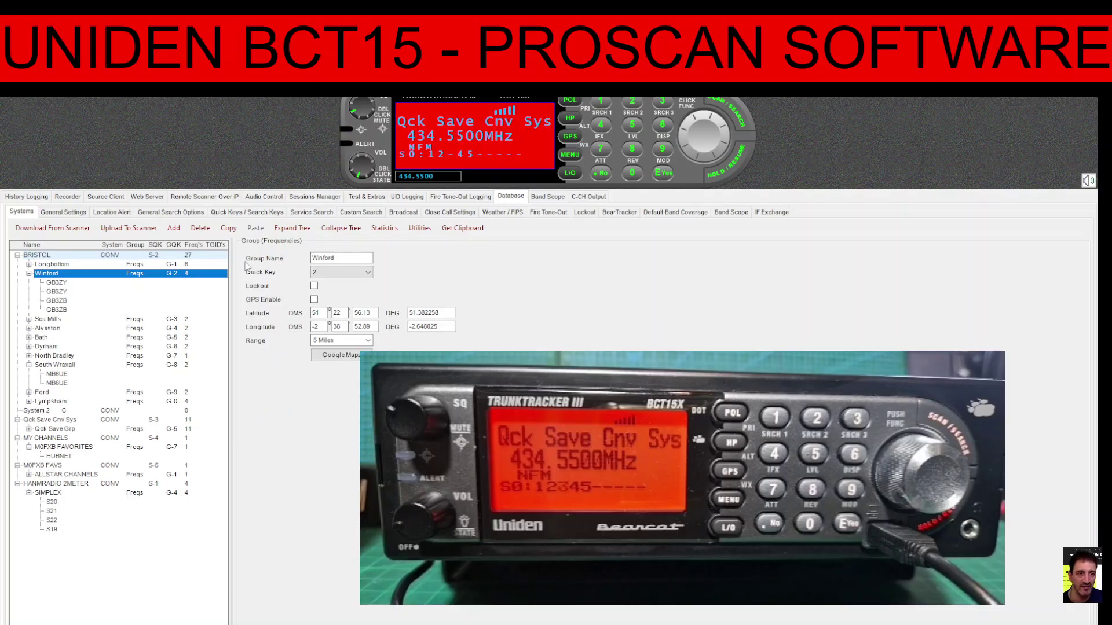
left_click(368, 273)
left_click(368, 273)
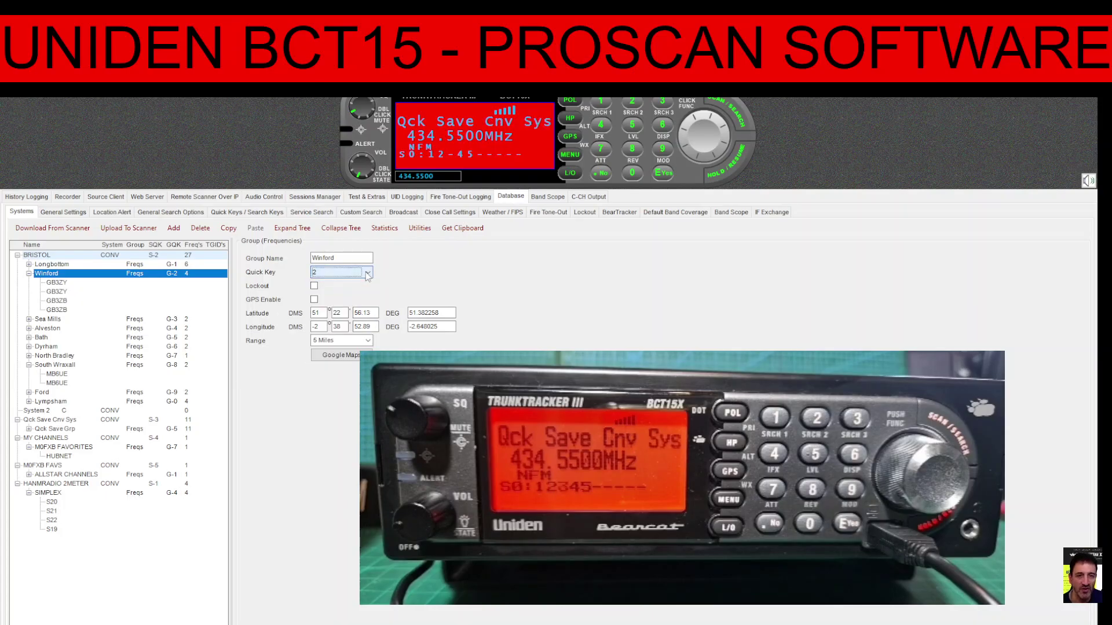
left_click(57, 283)
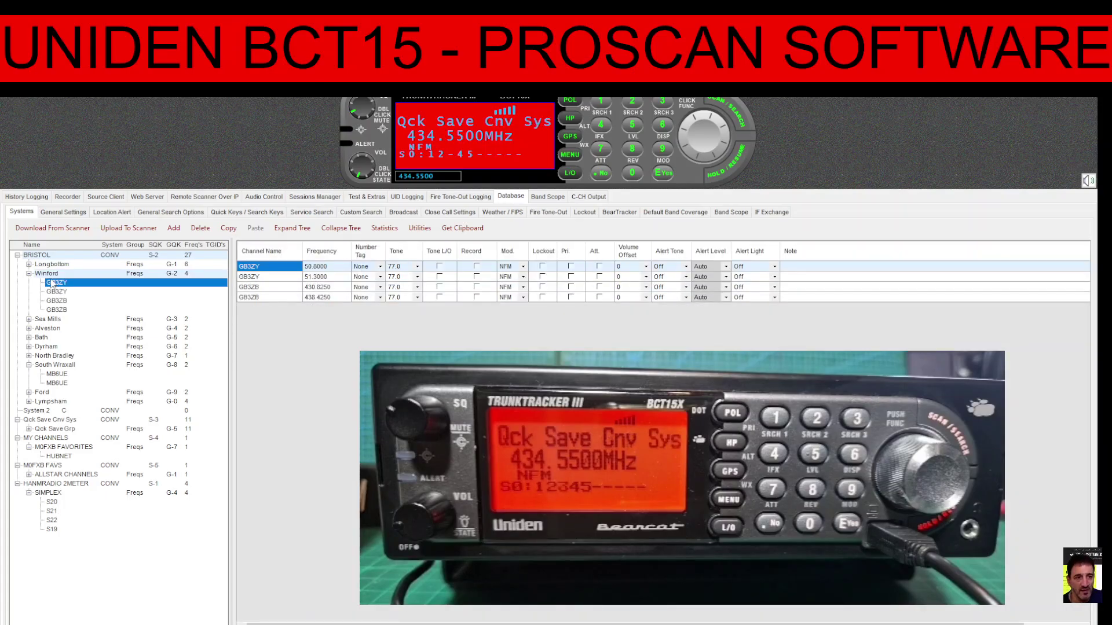
left_click(51, 276)
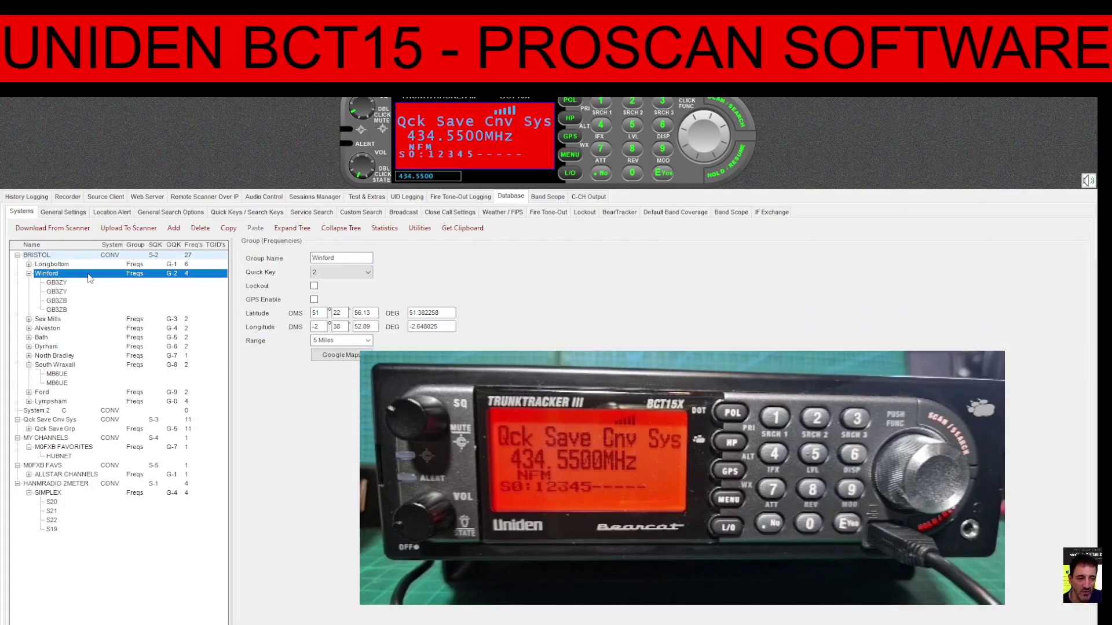
Add a new channel, Channel 005, to Winford from the GB3ZB channel's Add menu
right_click(88, 279)
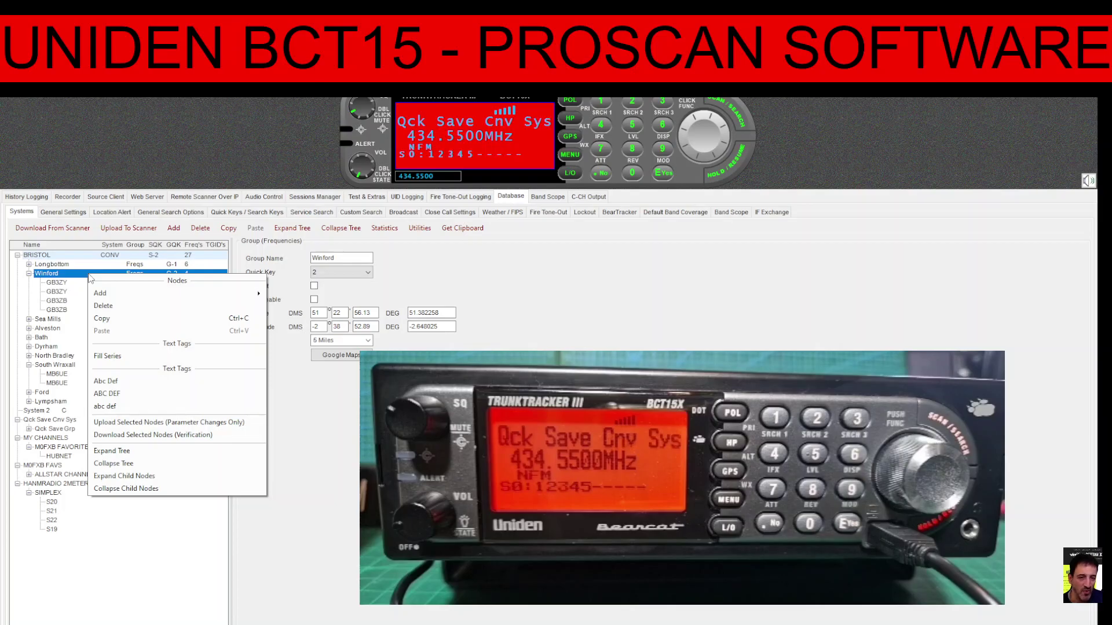
mouse_move(119, 294)
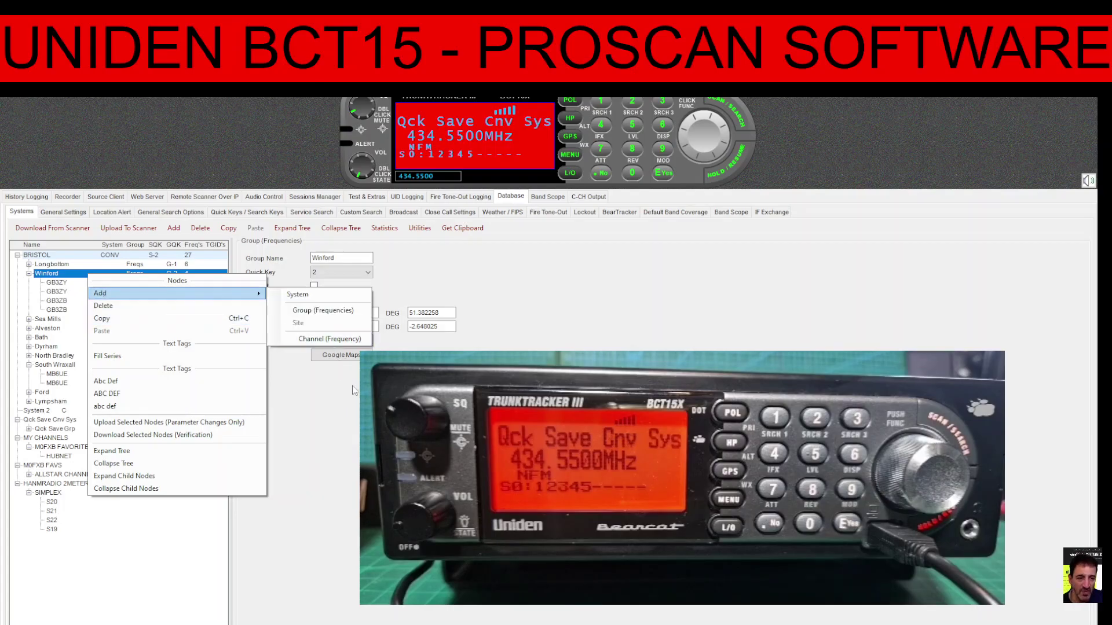
key("Escape")
left_click(56, 311)
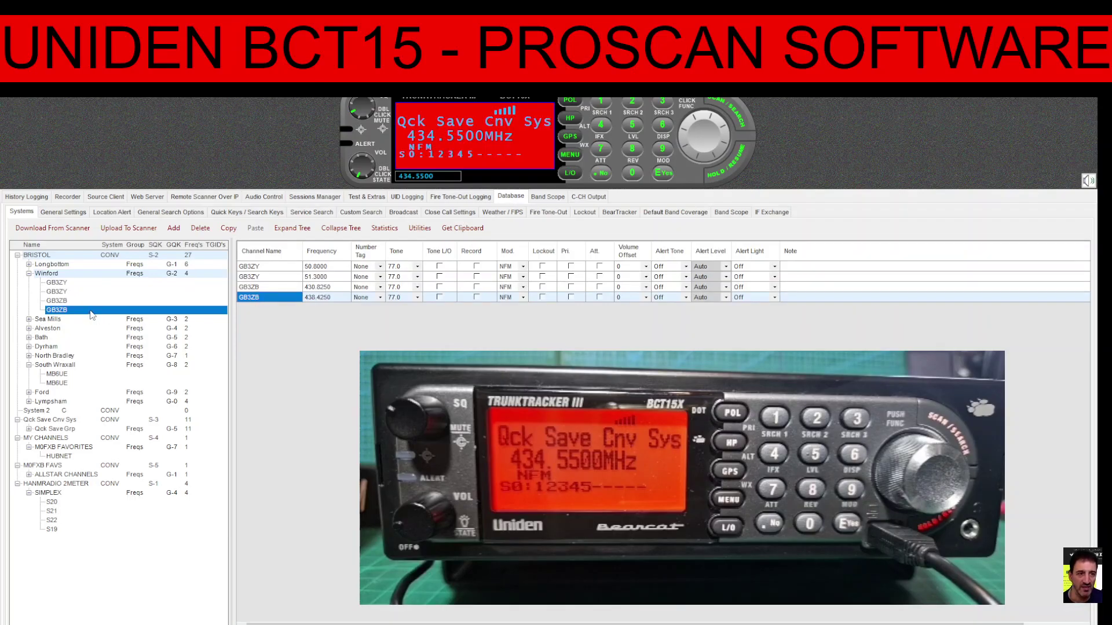
right_click(264, 302)
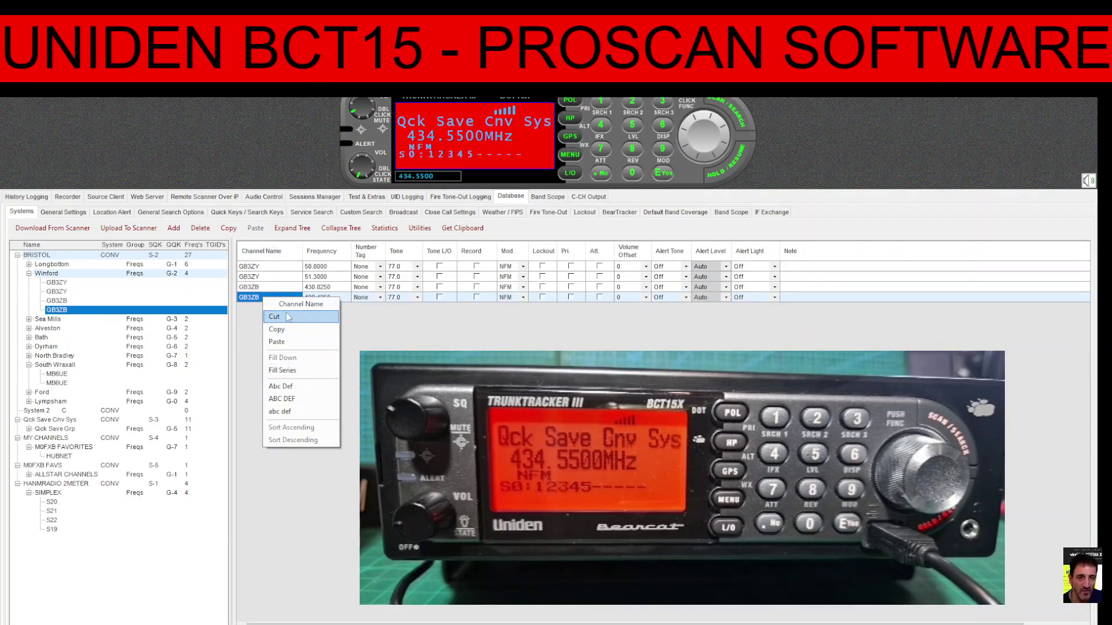
right_click(135, 313)
mouse_move(144, 331)
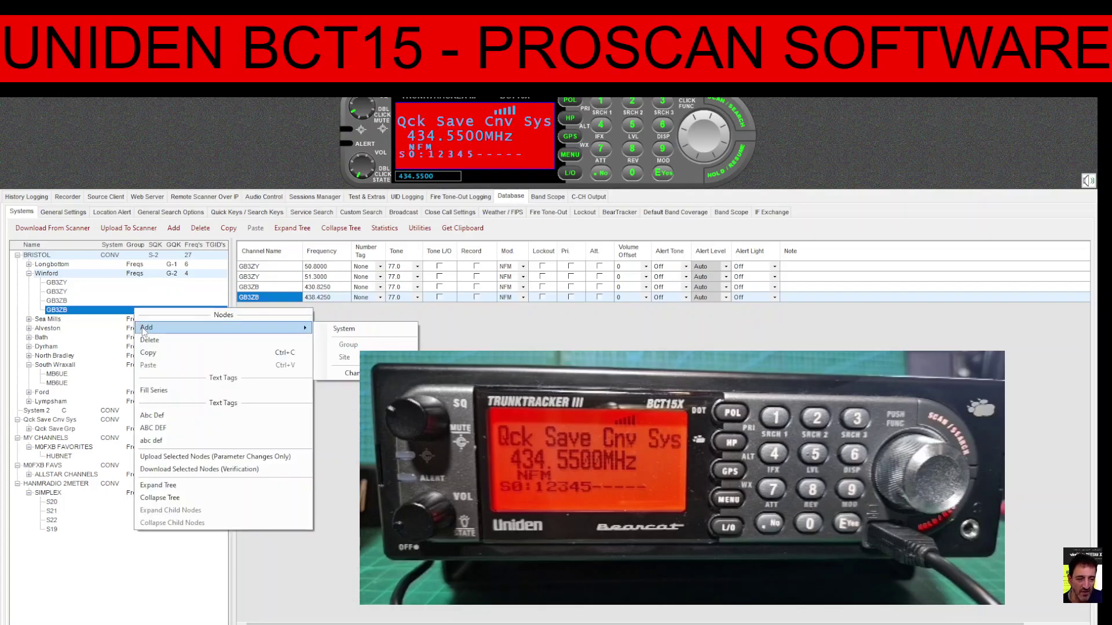
left_click(347, 373)
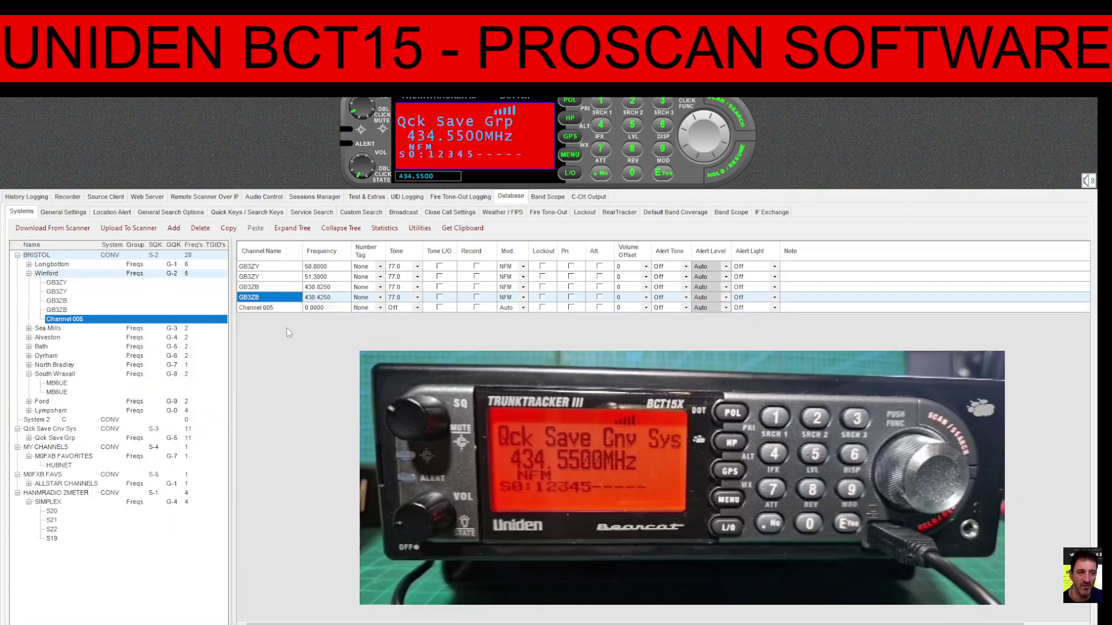
Name the new channel gb3wr and set its frequency to 145.6000
left_click(262, 313)
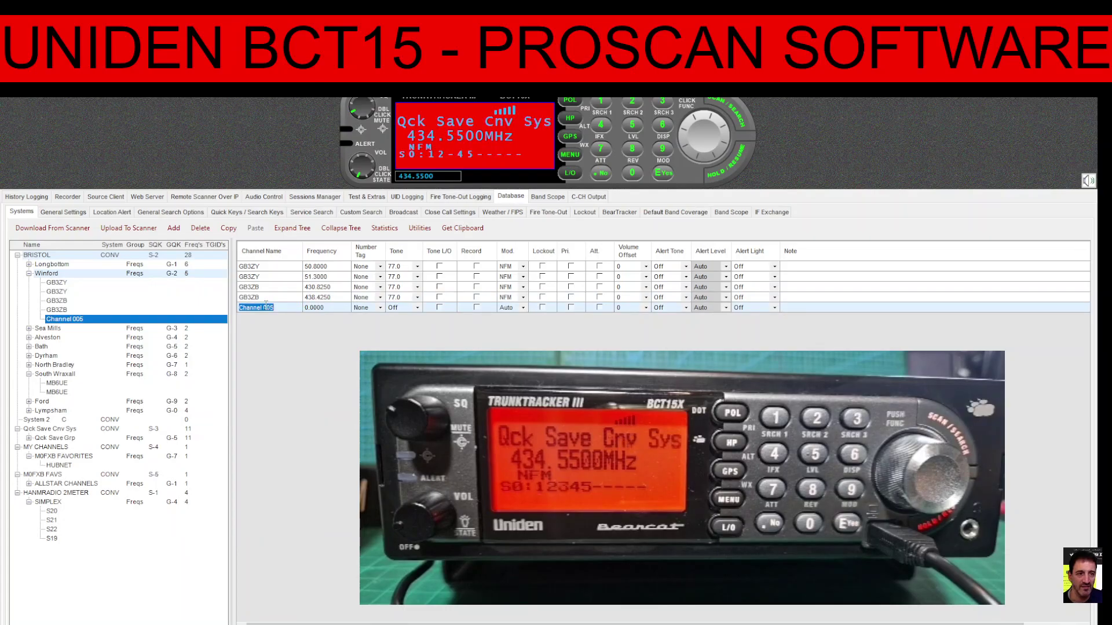
type("gb")
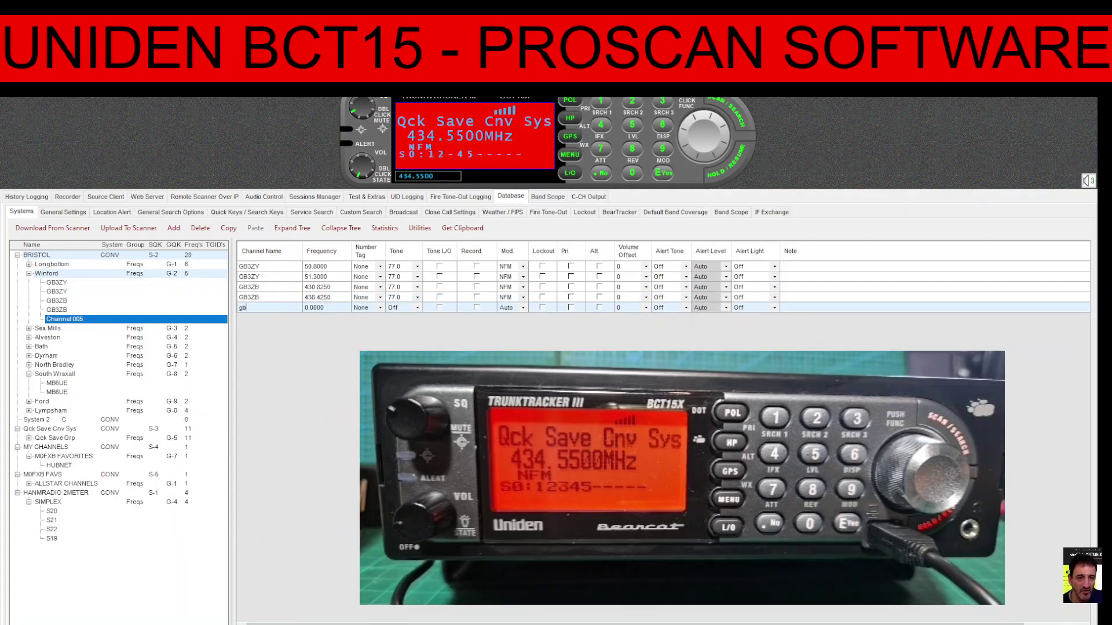
type("3wr")
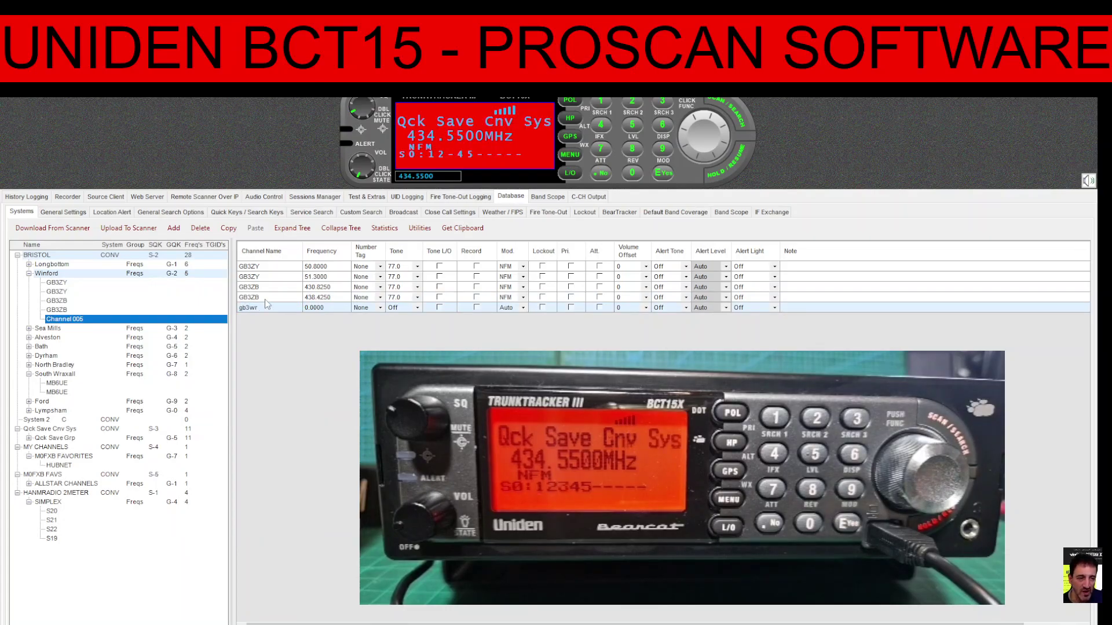
left_click(326, 308)
type("145")
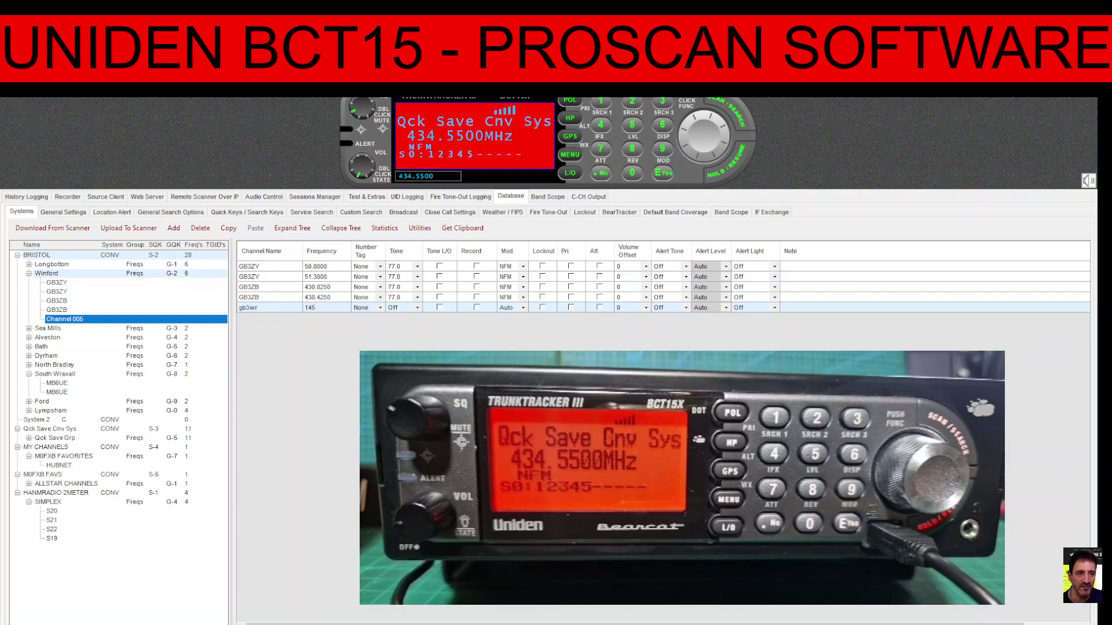
type(".600")
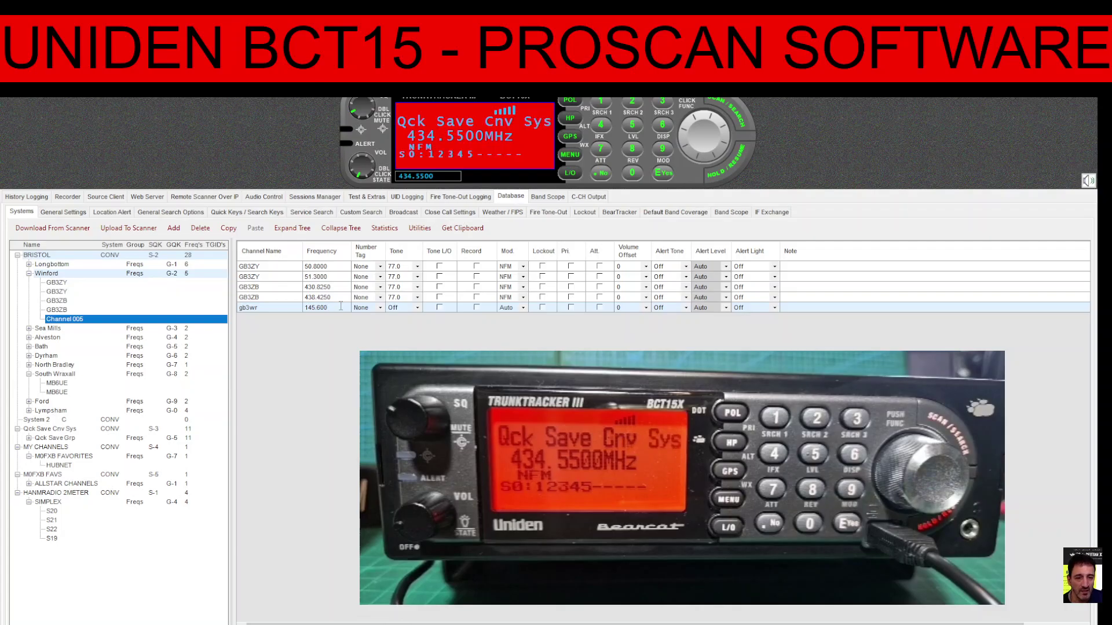
key("Return")
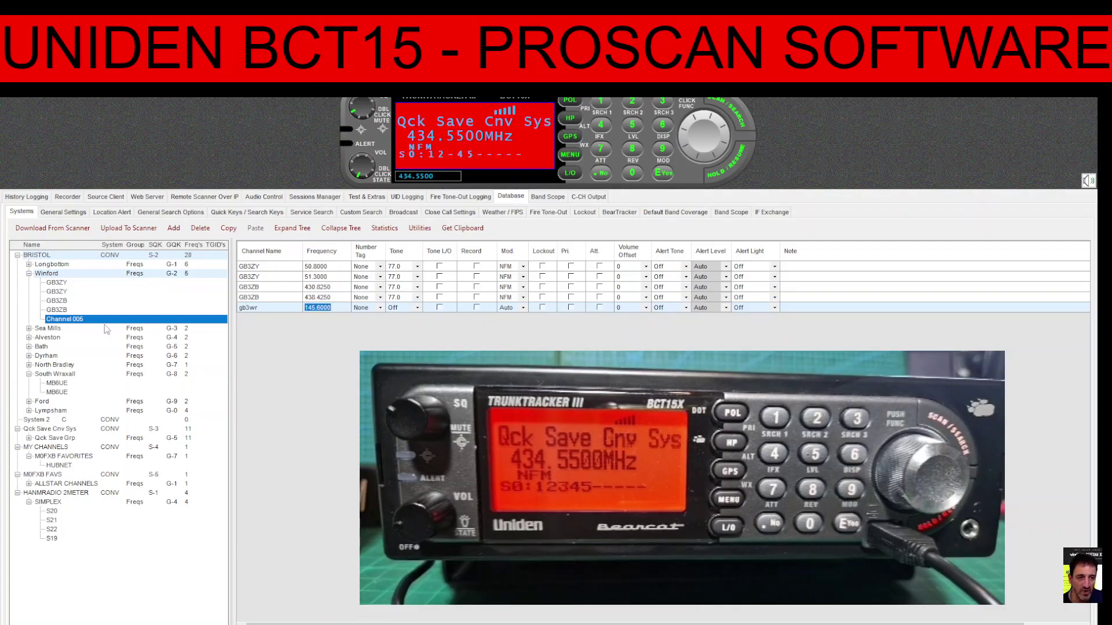
left_click(82, 320)
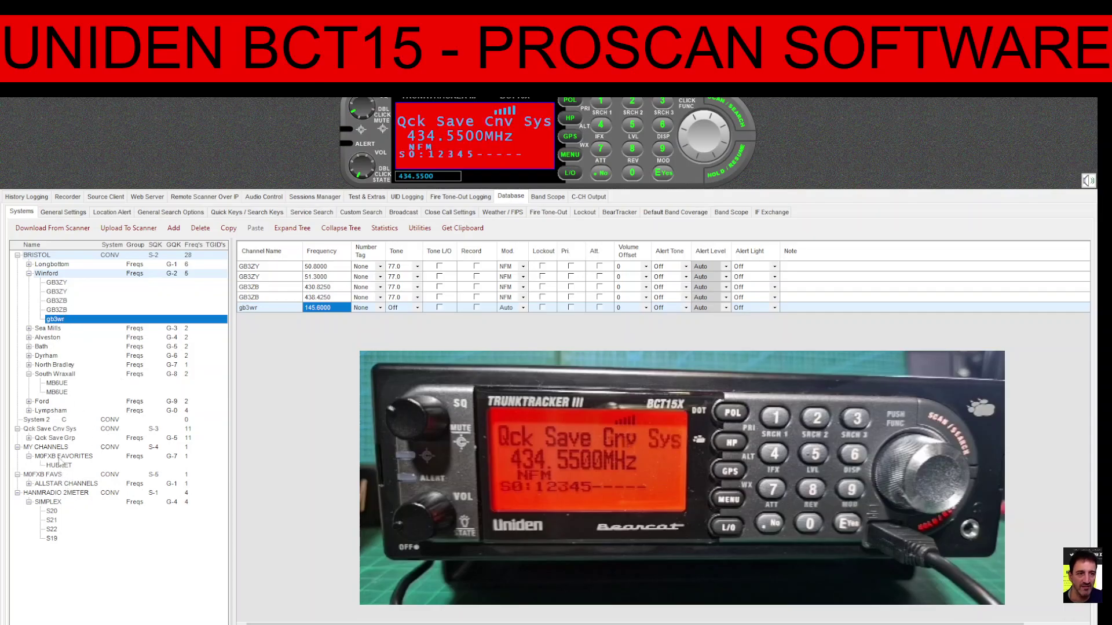
Show the Qck Save Cnv Sys system settings, keeping quick key 3
left_click(51, 430)
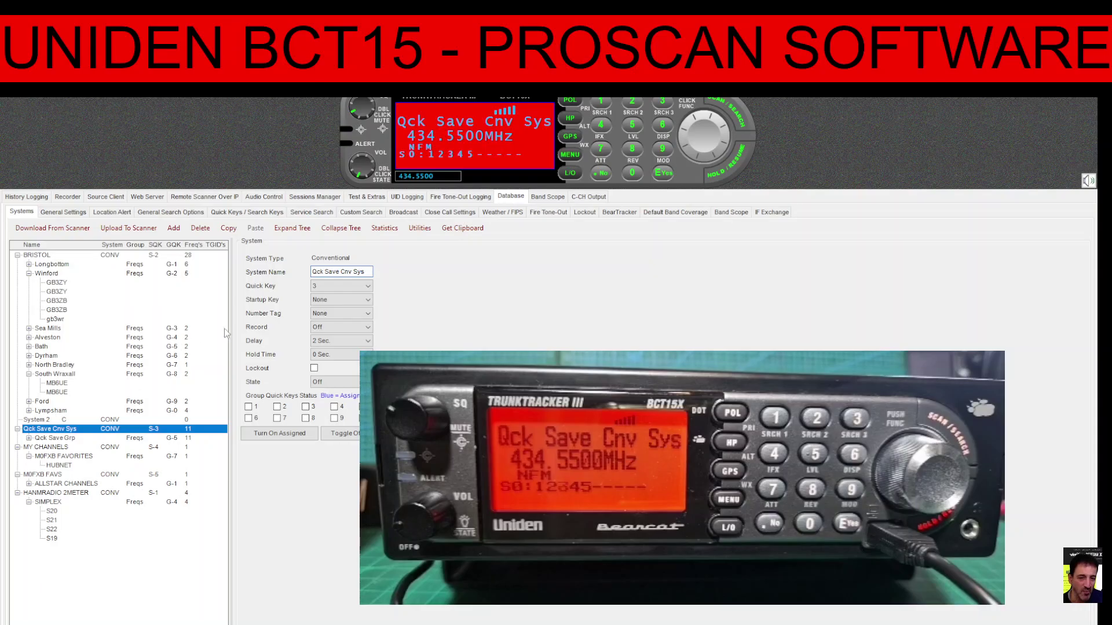
left_click(367, 286)
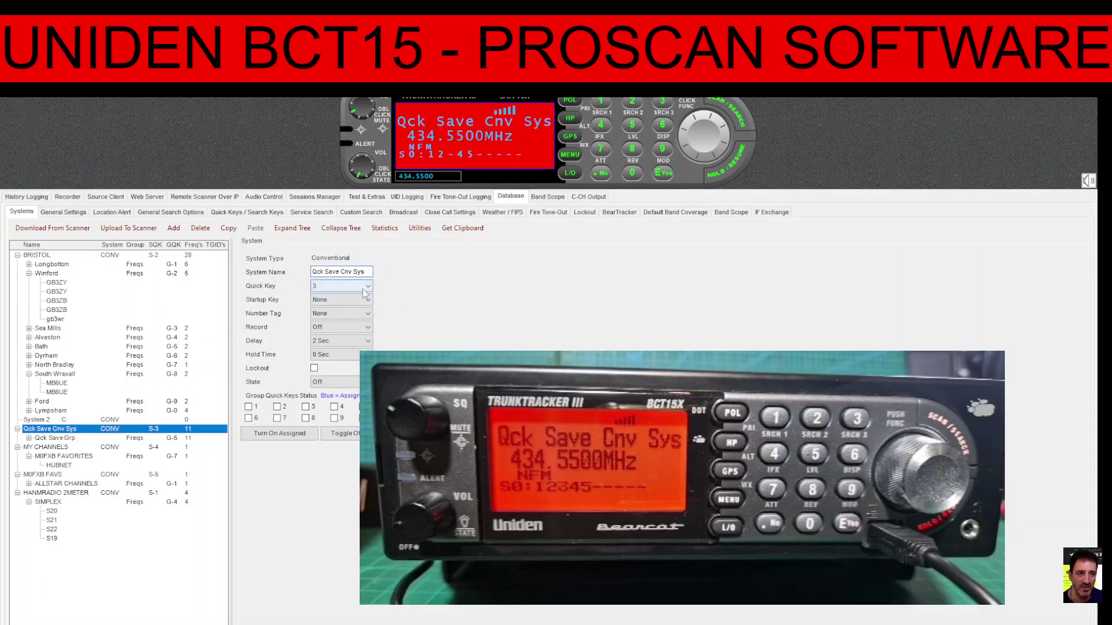
left_click(371, 292)
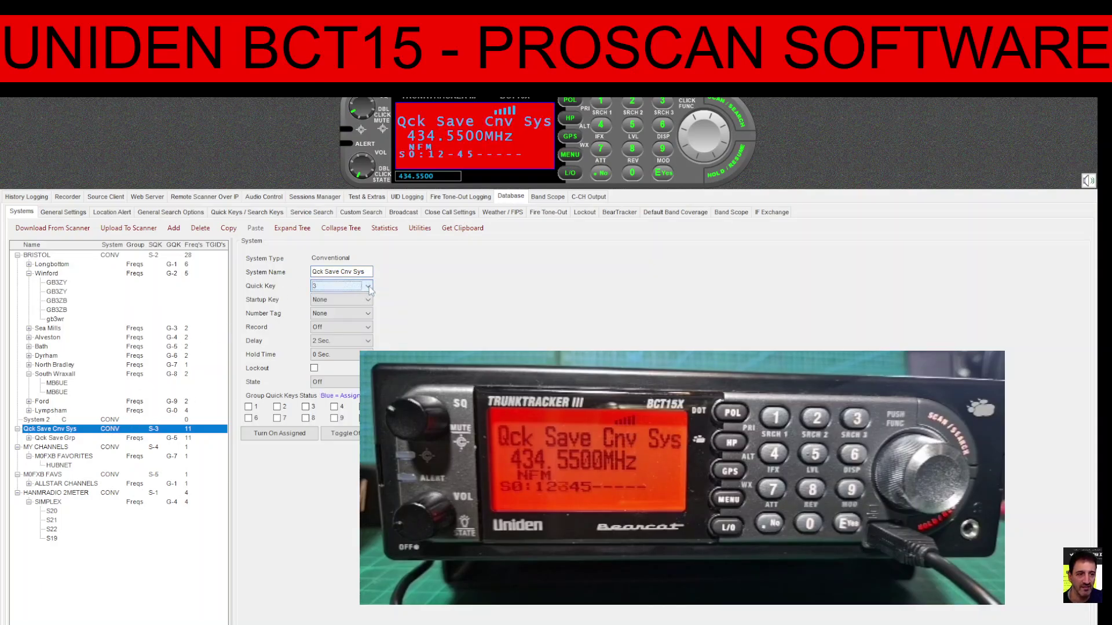
left_click(368, 287)
left_click(371, 290)
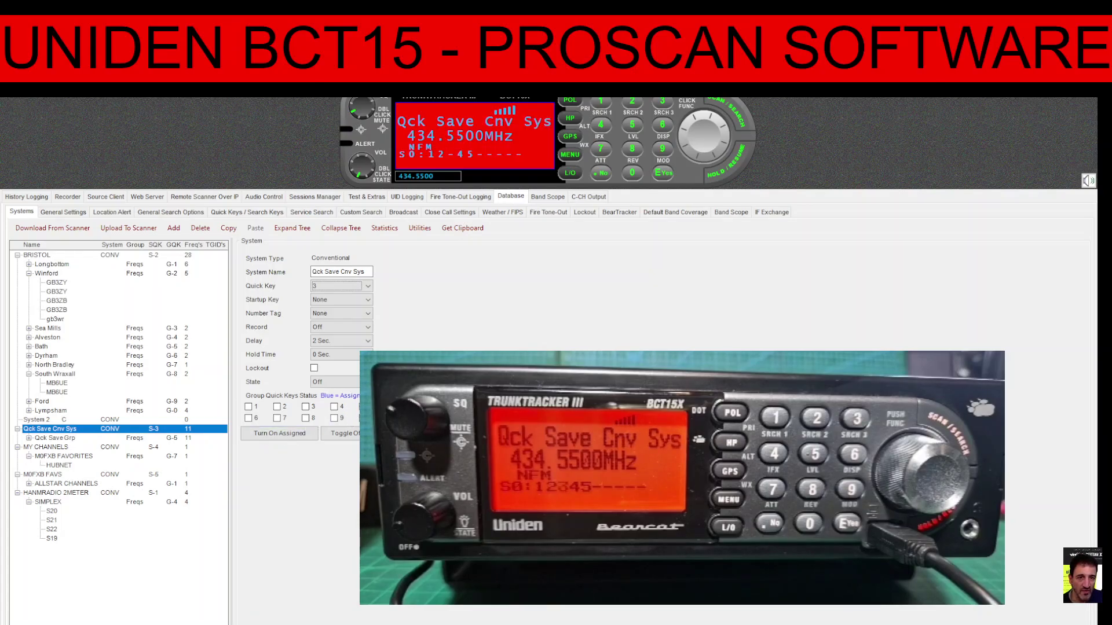
Compare the system with its Qck Save Grp group, which uses group key 5
left_click(55, 439)
left_click(54, 430)
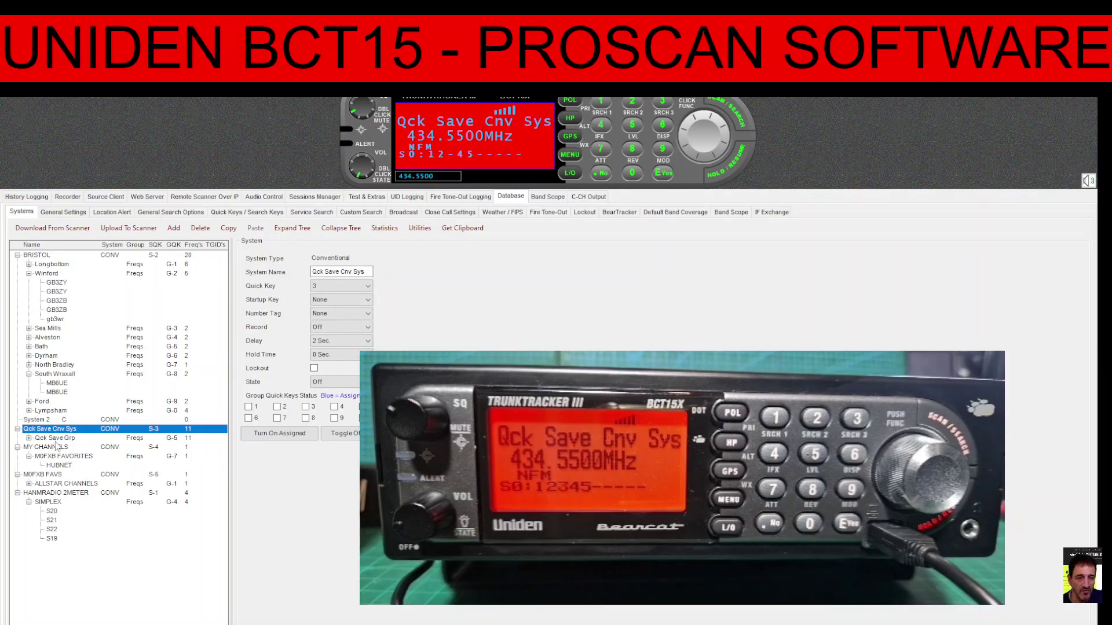
left_click(55, 439)
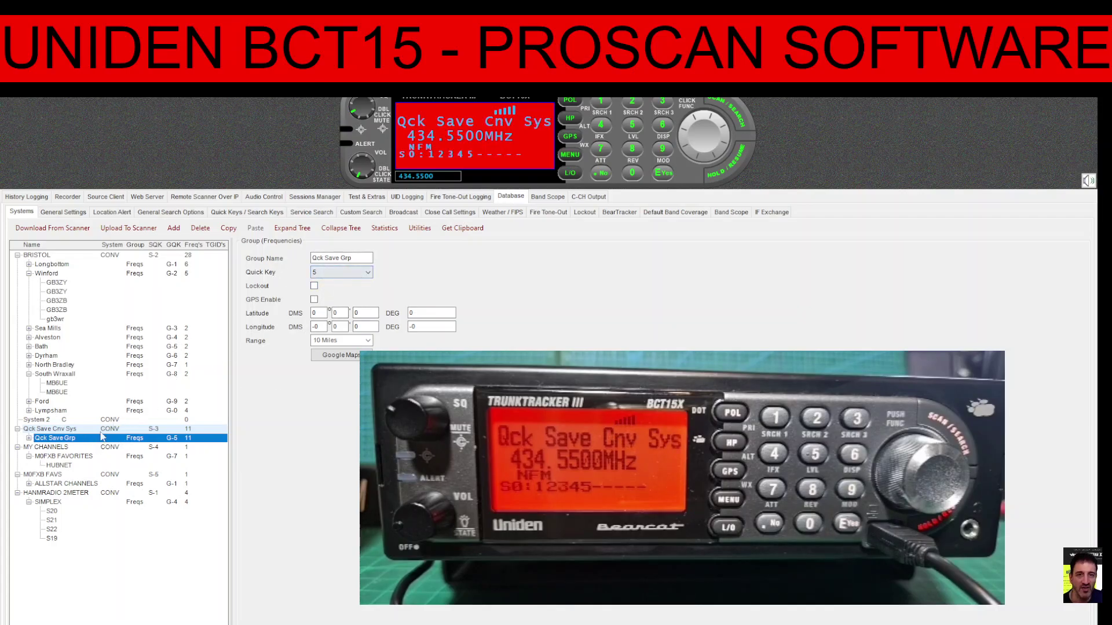
left_click(76, 429)
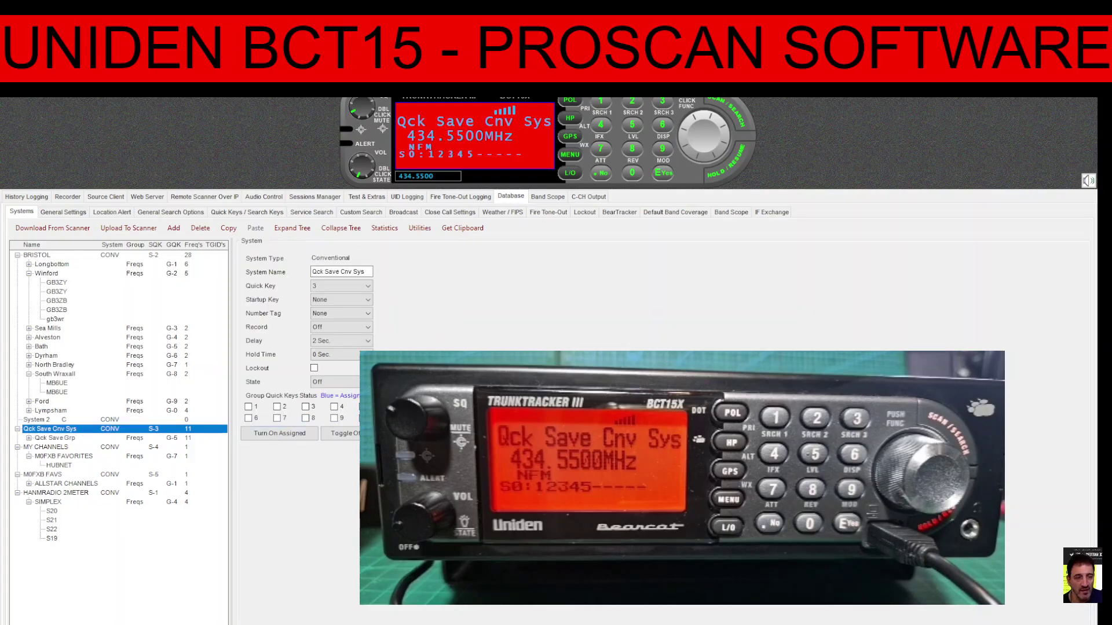
left_click(62, 439)
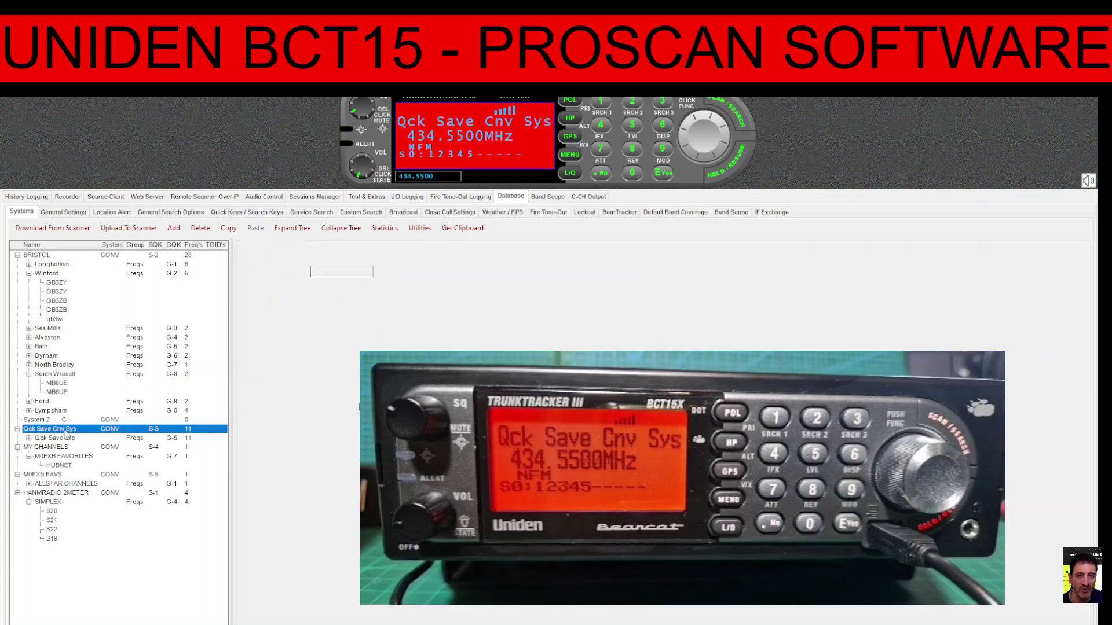
Add an empty Group 02 to the MY CHANNELS system, which uses quick key 4
left_click(51, 448)
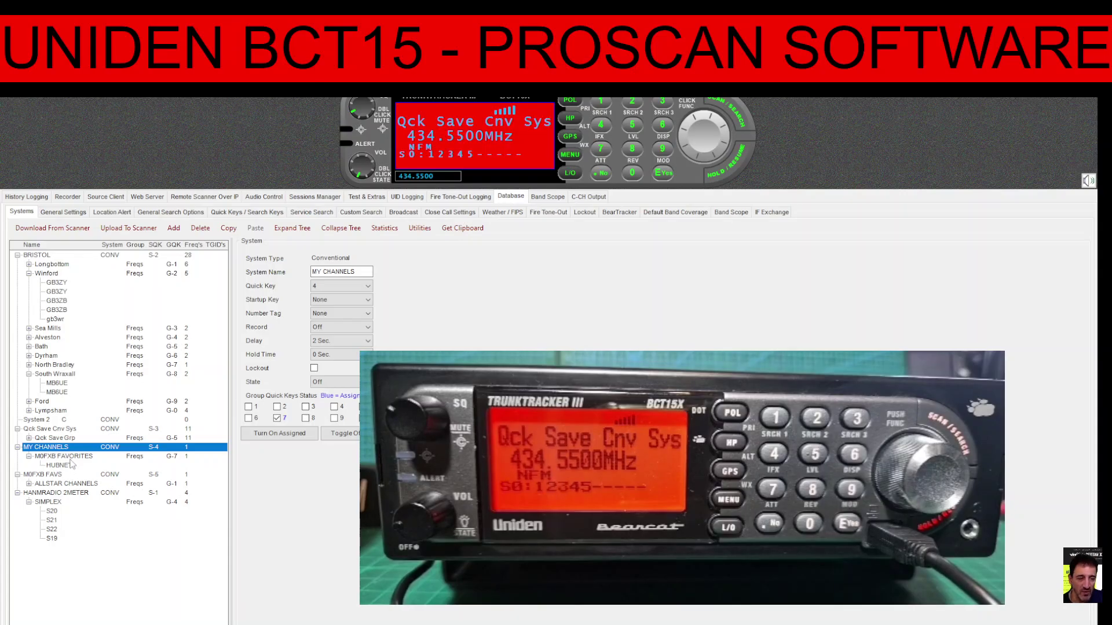
right_click(90, 449)
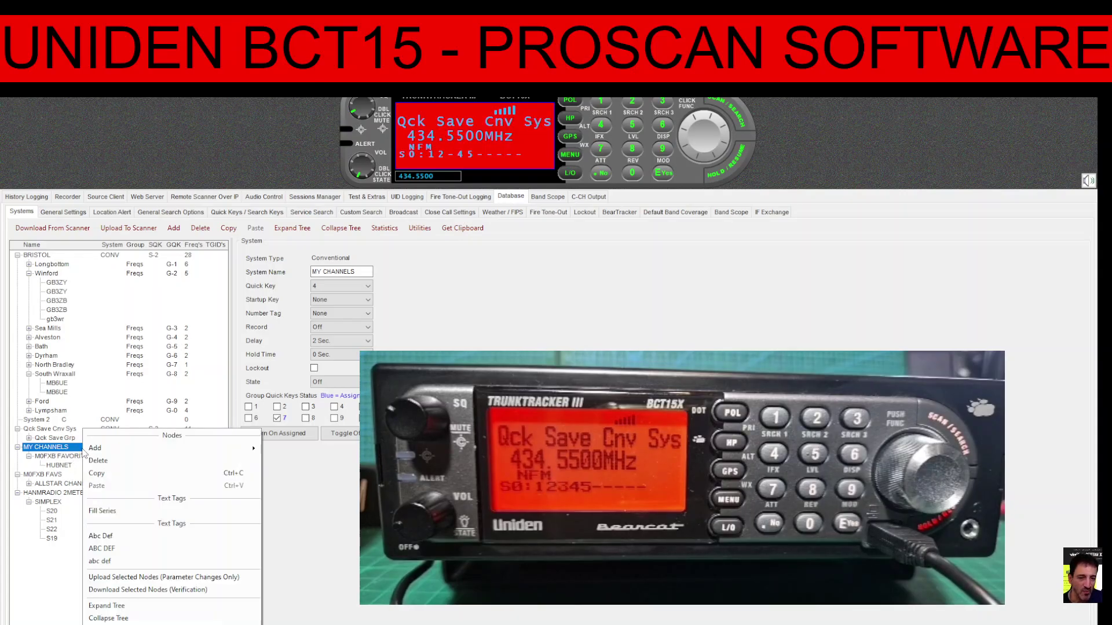
mouse_move(91, 451)
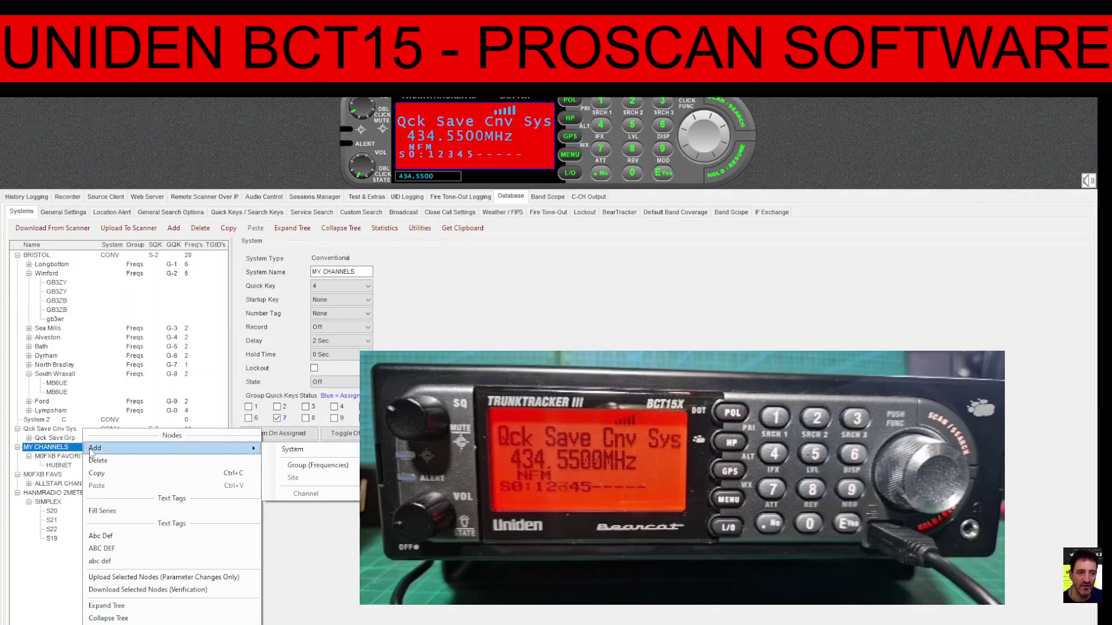
left_click(299, 467)
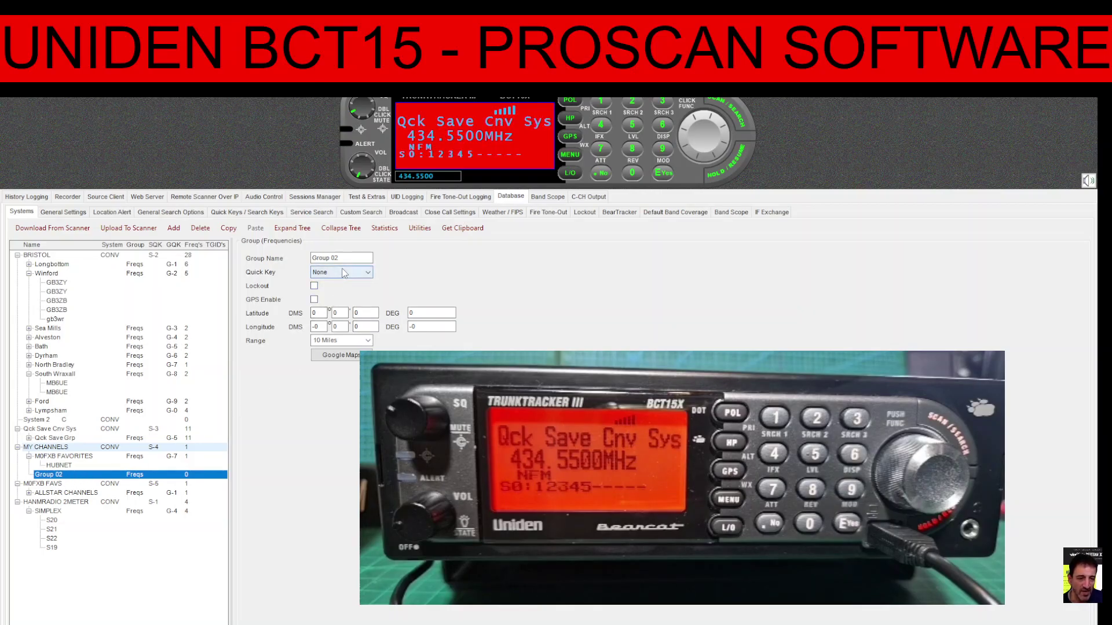
Review the HUBNET channel, MY CHANNELS system and M0FXB FAVORITES group settings
left_click(58, 466)
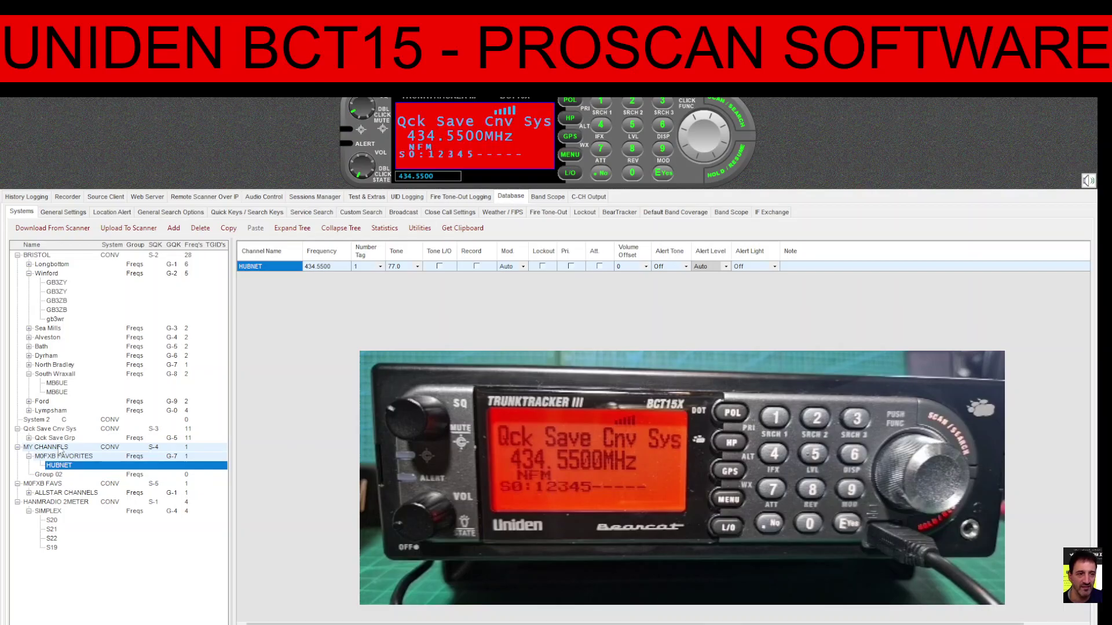
left_click(61, 448)
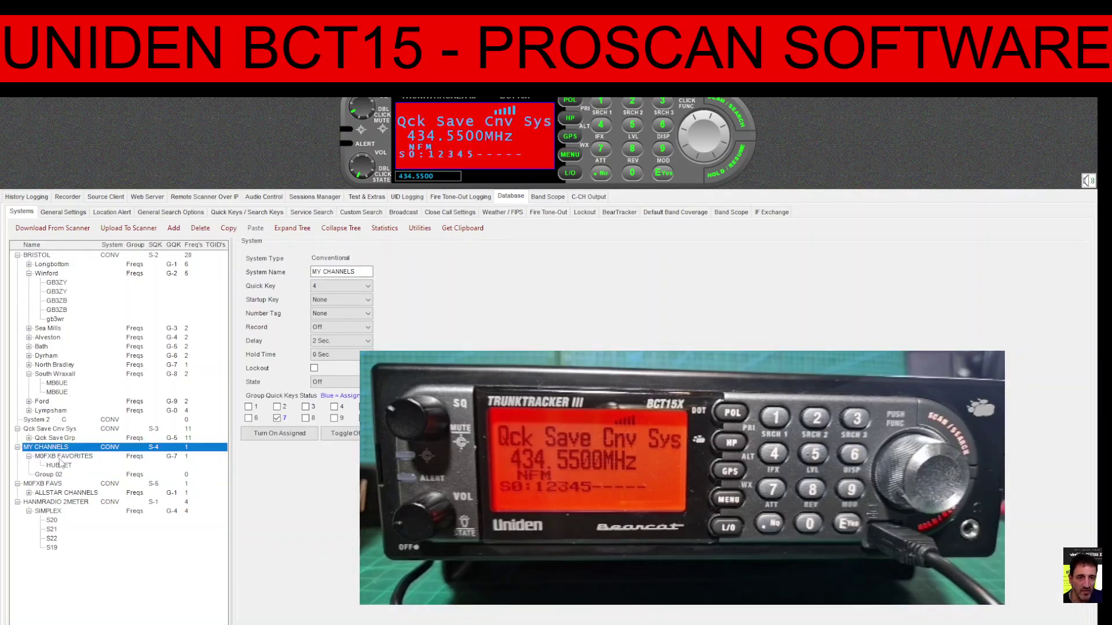
left_click(59, 458)
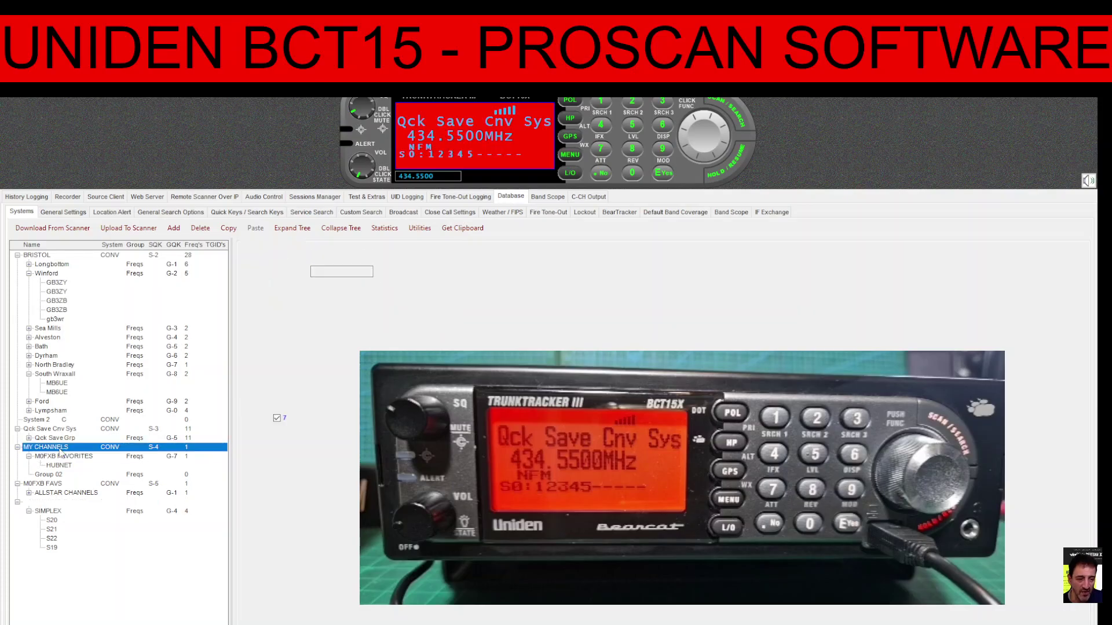
left_click(60, 449)
Add a new conventional system, System 07, to the database
right_click(61, 449)
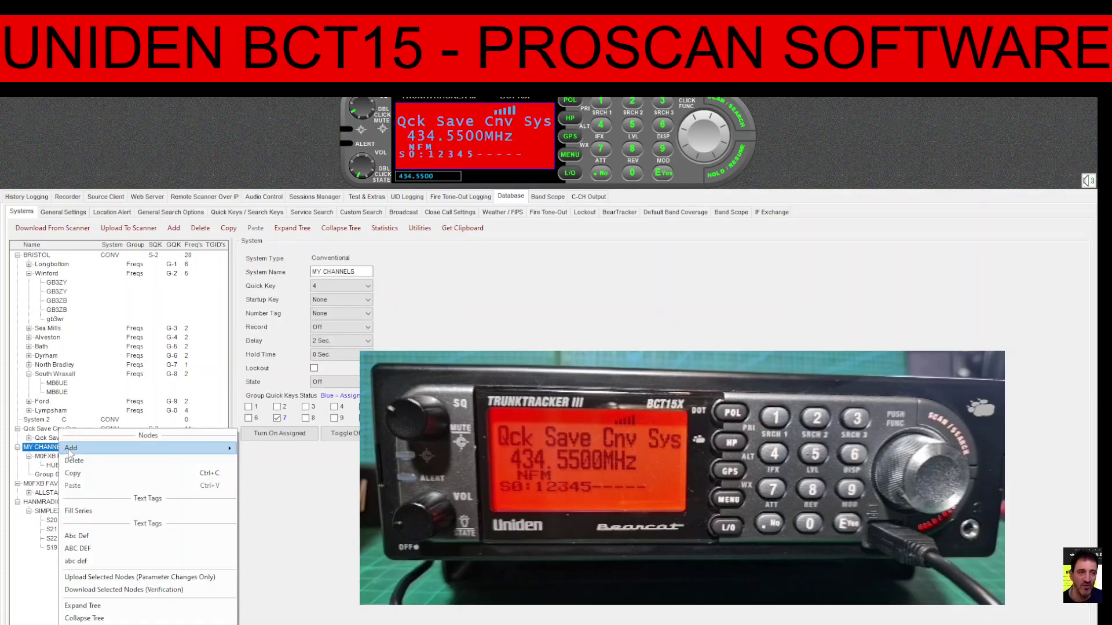
mouse_move(194, 450)
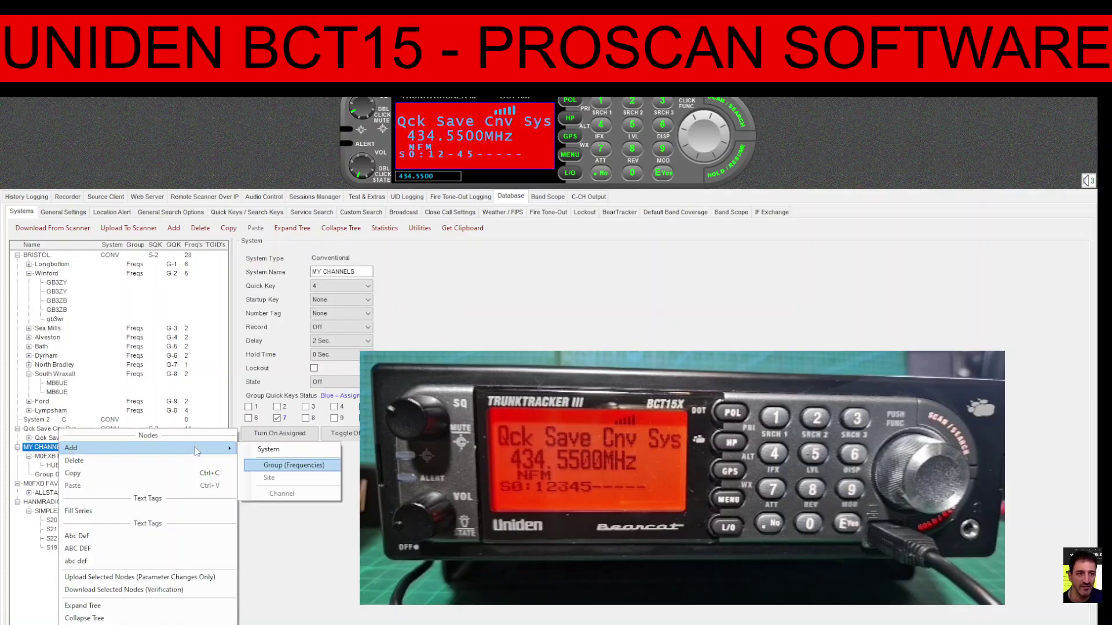
left_click(288, 451)
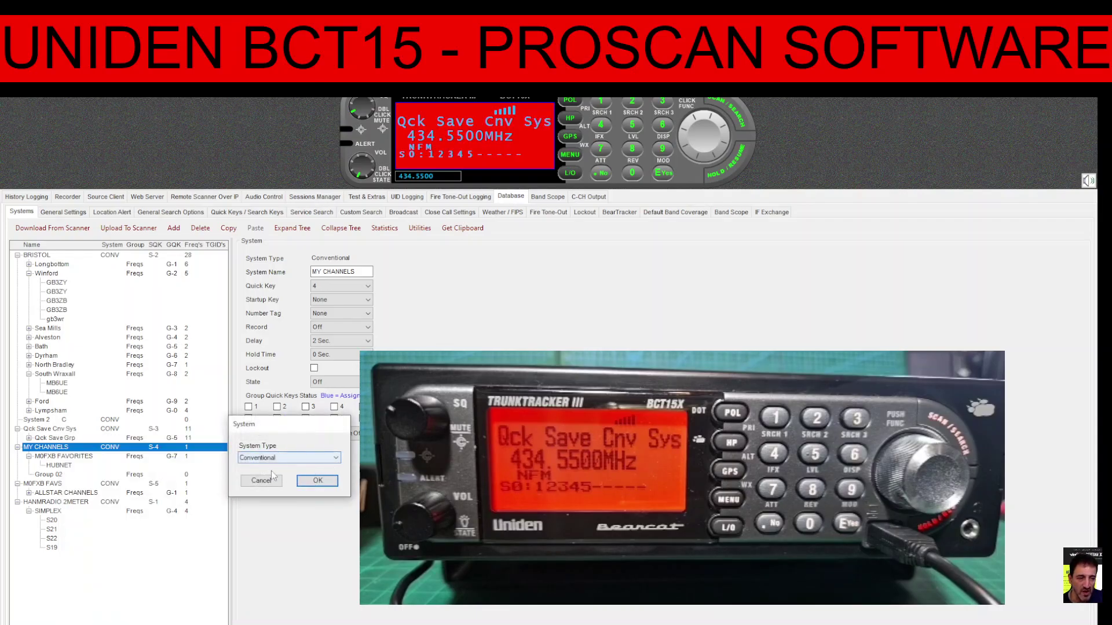
left_click(316, 484)
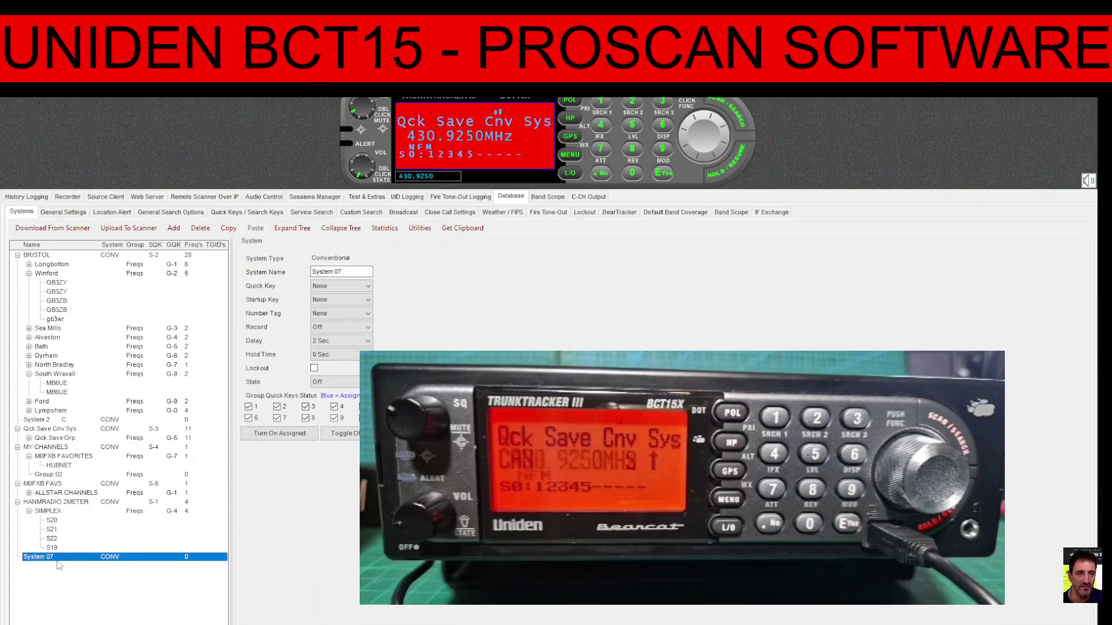
Replace the default System 07 name with the user's own system name
left_click(347, 271)
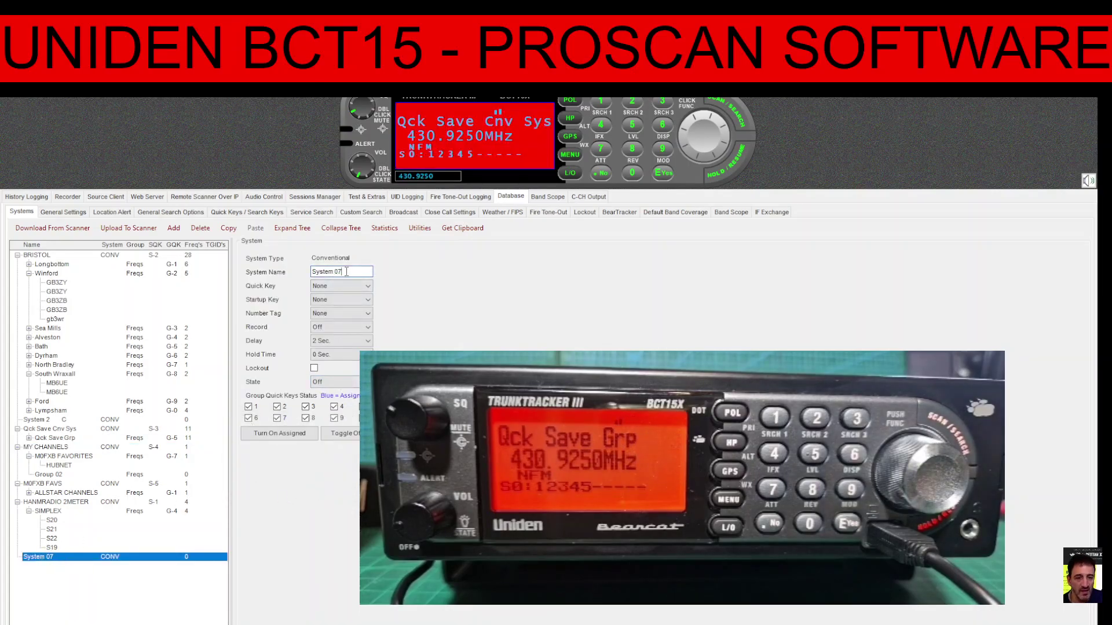
key("BackSpace")
key("BackSpace")
key("BackSpace")
key("BackSpace")
key("BackSpace")
key("BackSpace")
key("BackSpace")
key("BackSpace")
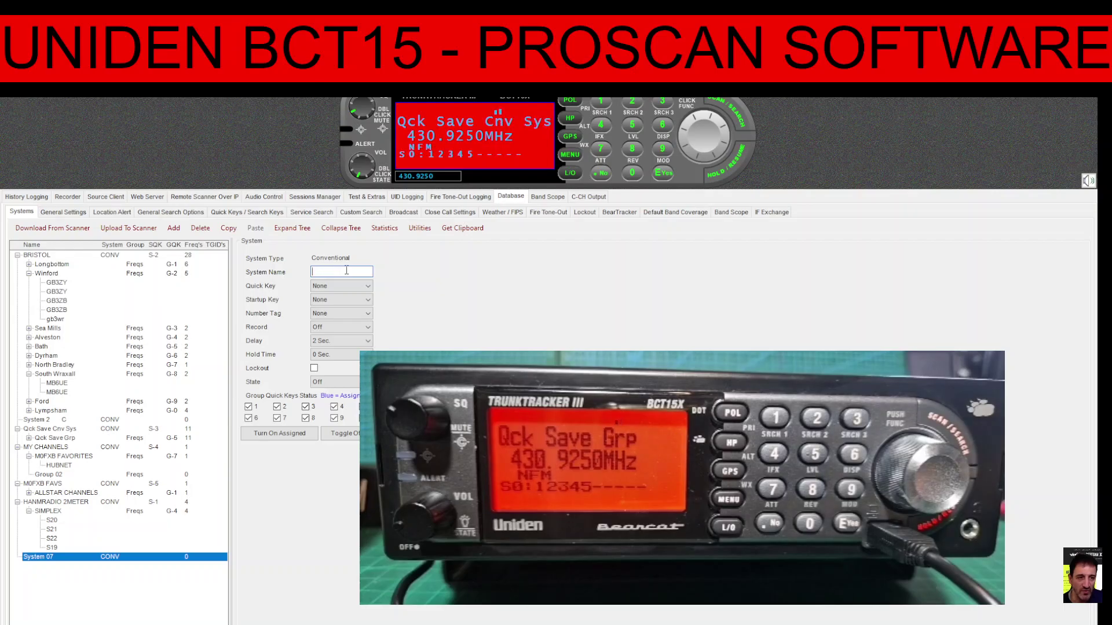
type("andre")
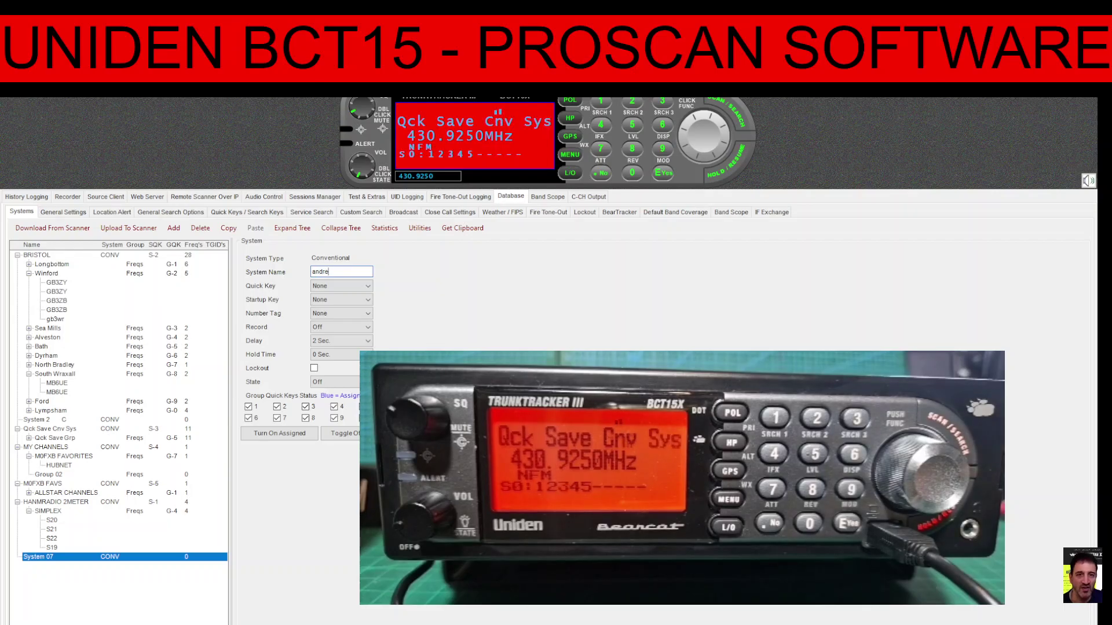
type("as new syst")
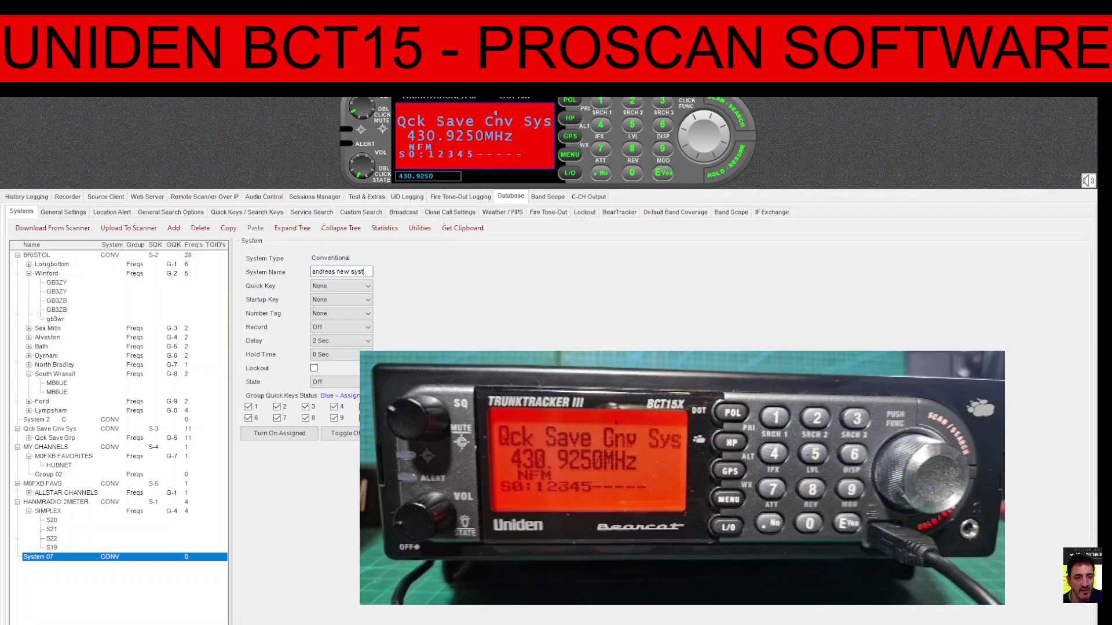
left_click(149, 559)
Create a frequency group, Group 01, in the new system and set its quick key to 7
right_click(148, 560)
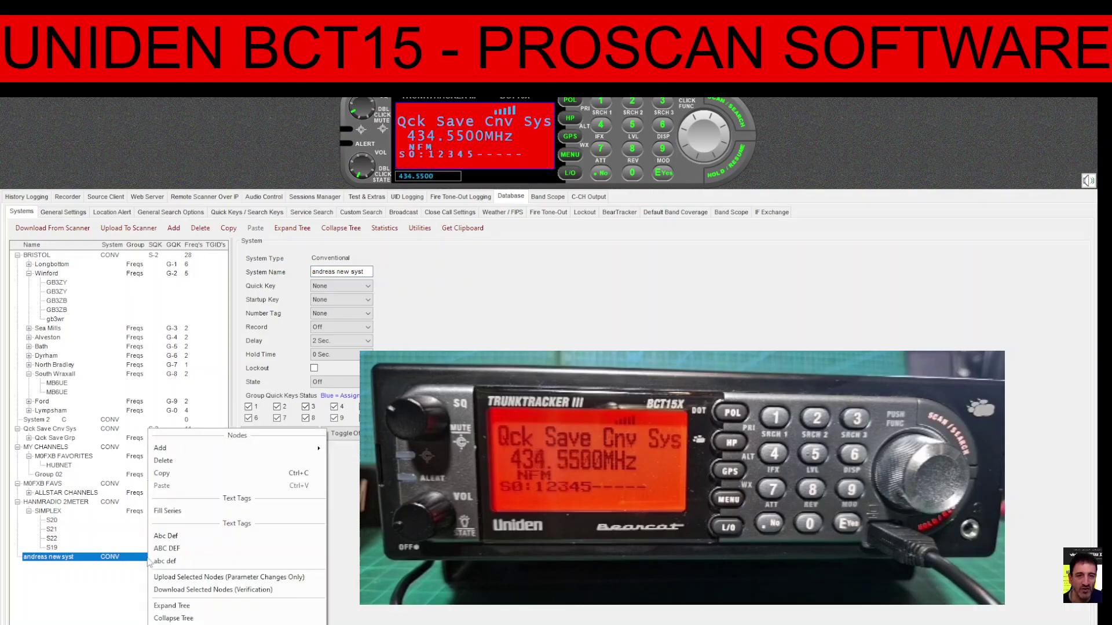
mouse_move(197, 453)
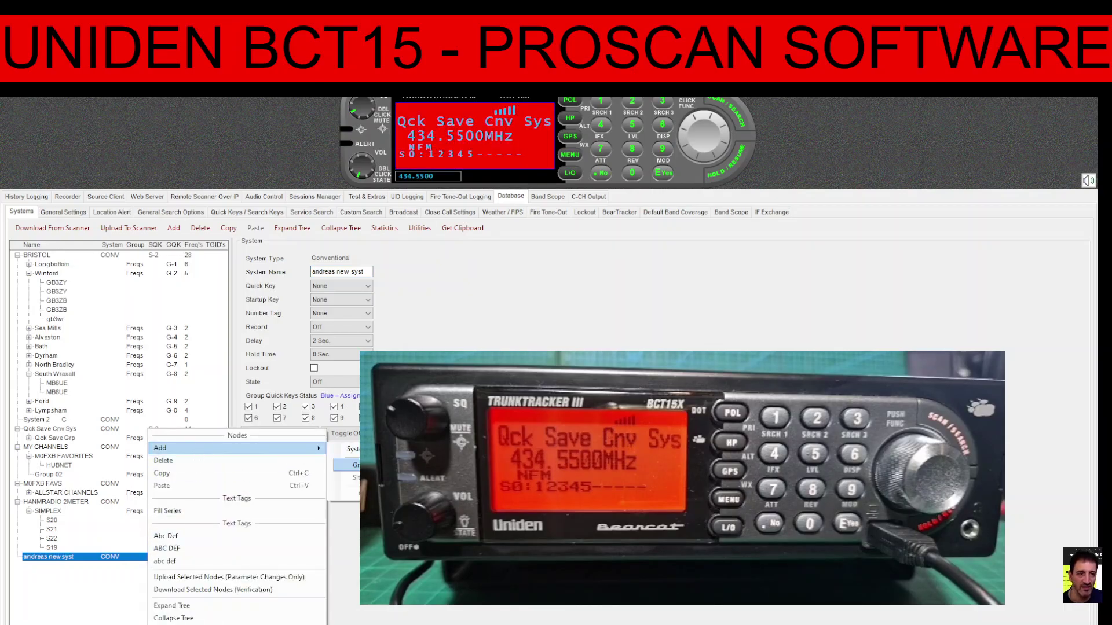
left_click(354, 465)
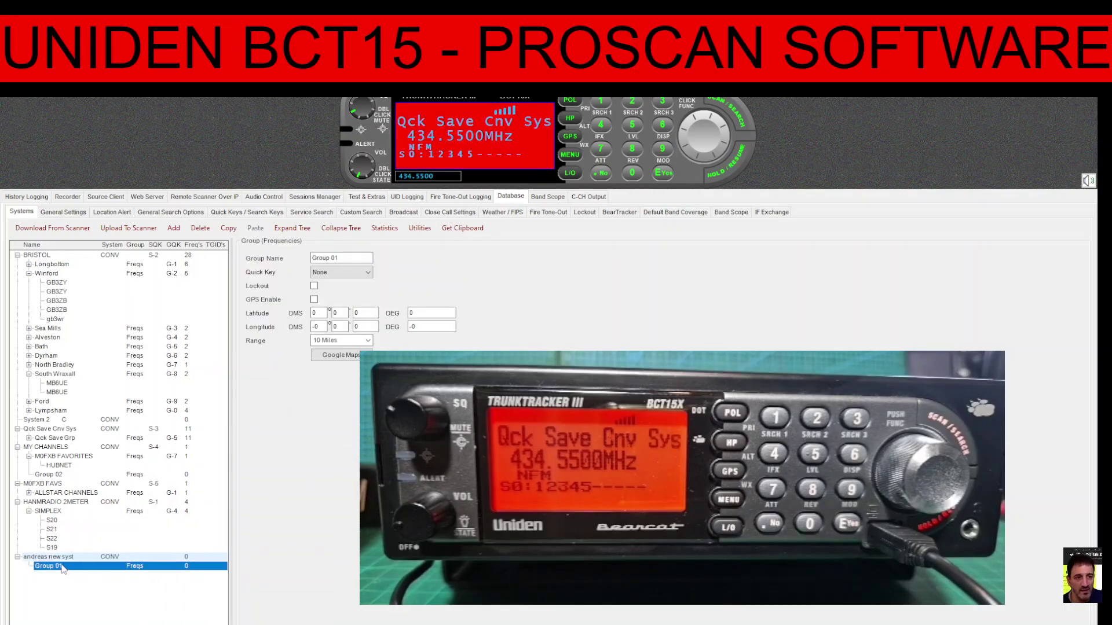
left_click(368, 273)
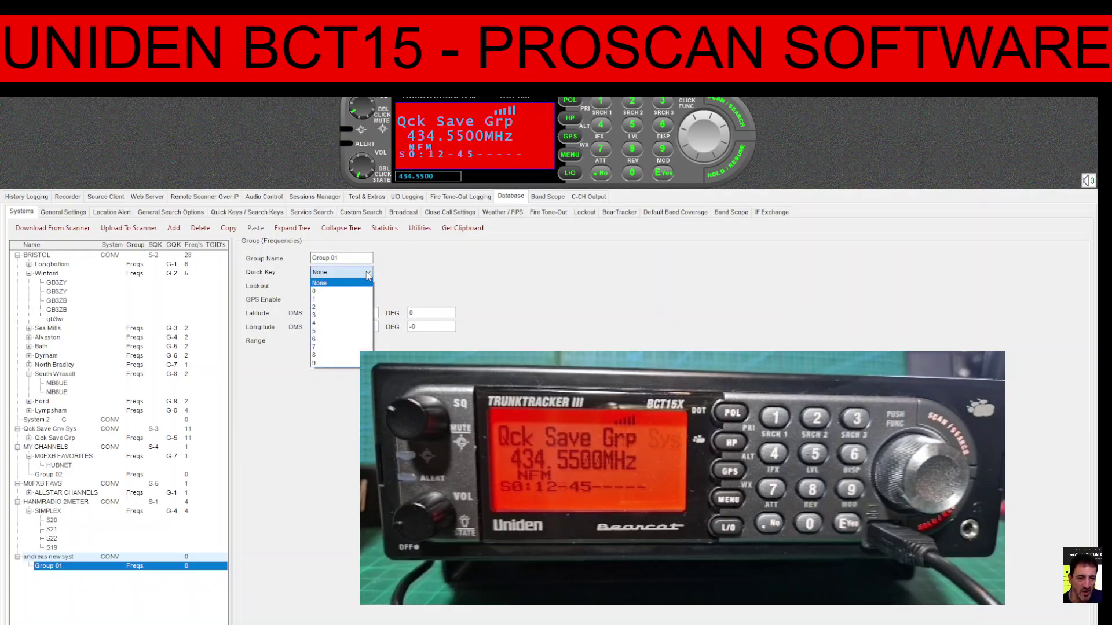
left_click(343, 348)
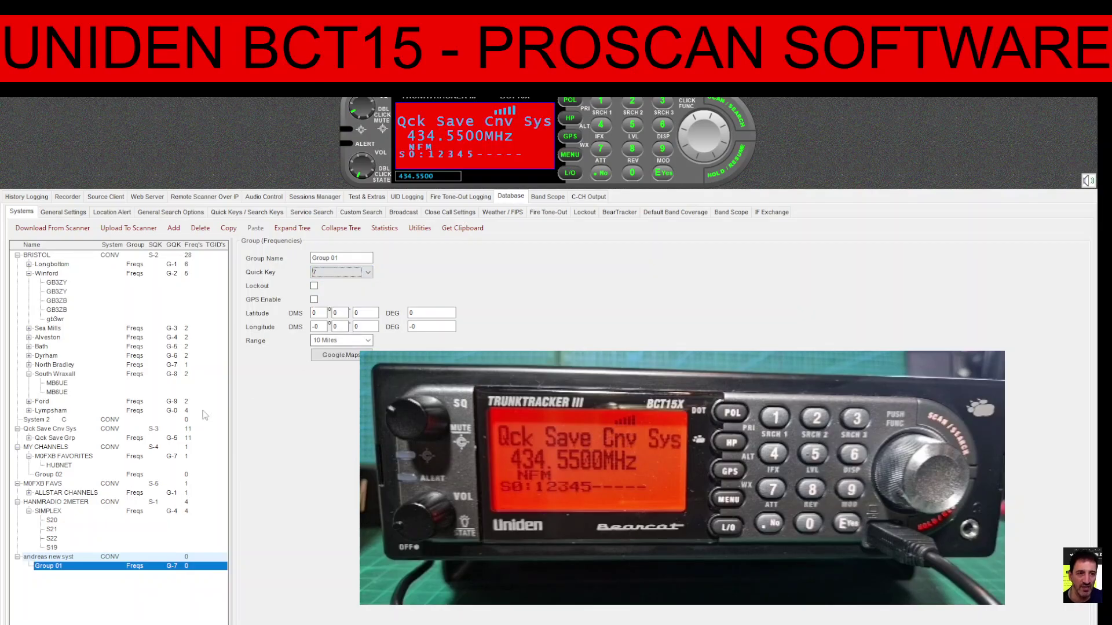
Add Channel 001 to Group 01; its frequency is still 0.0000
right_click(59, 571)
mouse_move(101, 457)
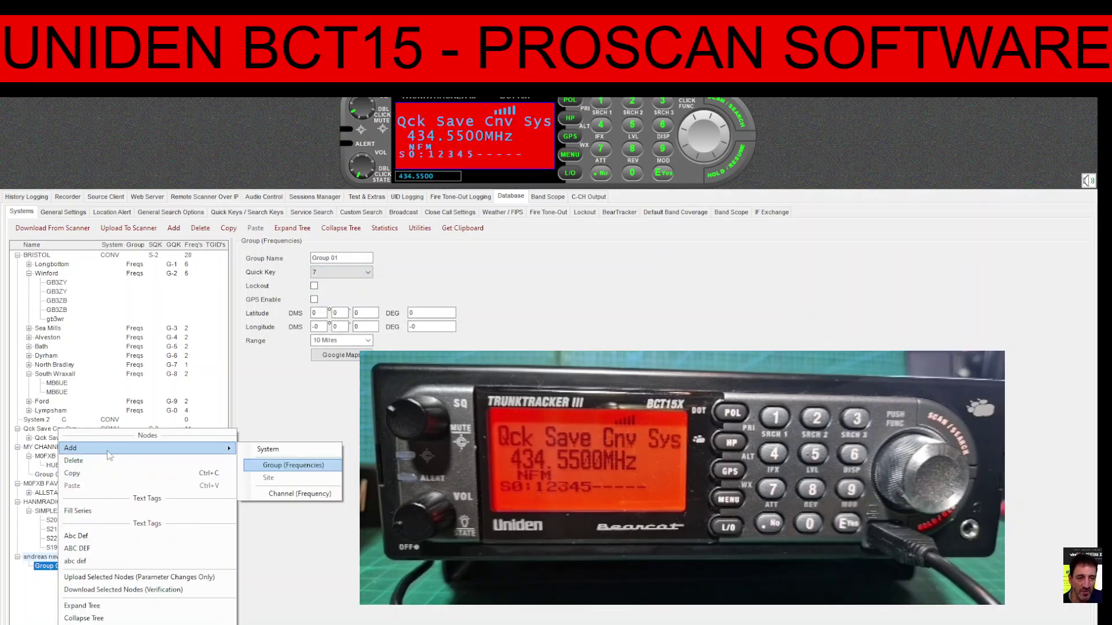
left_click(278, 492)
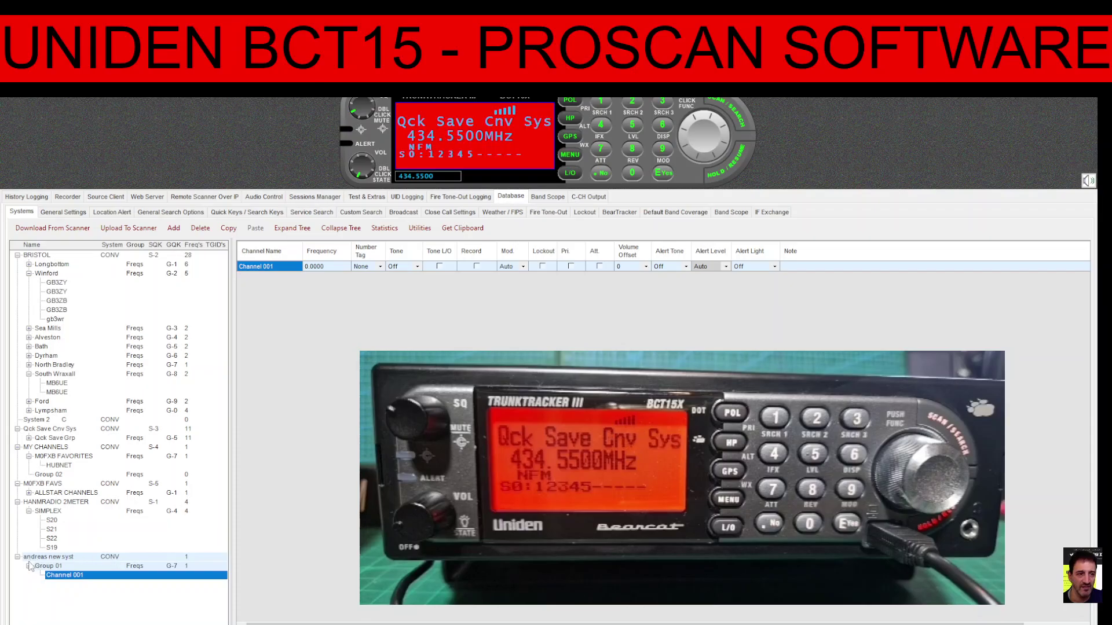
right_click(63, 569)
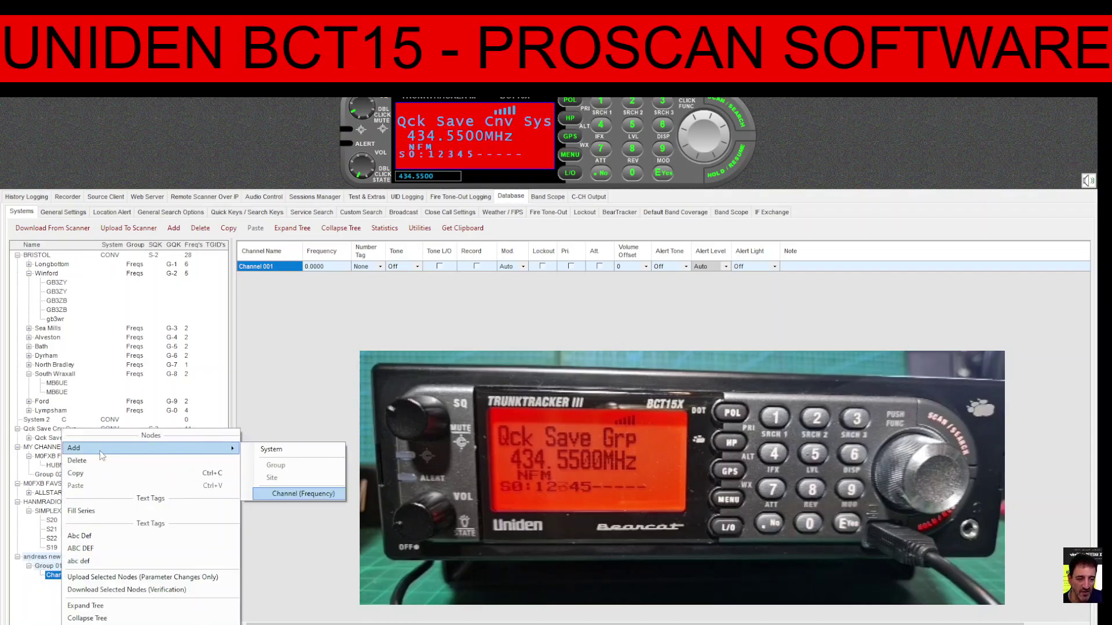
Add a second frequency group, Group 02, to the new system
left_click(35, 558)
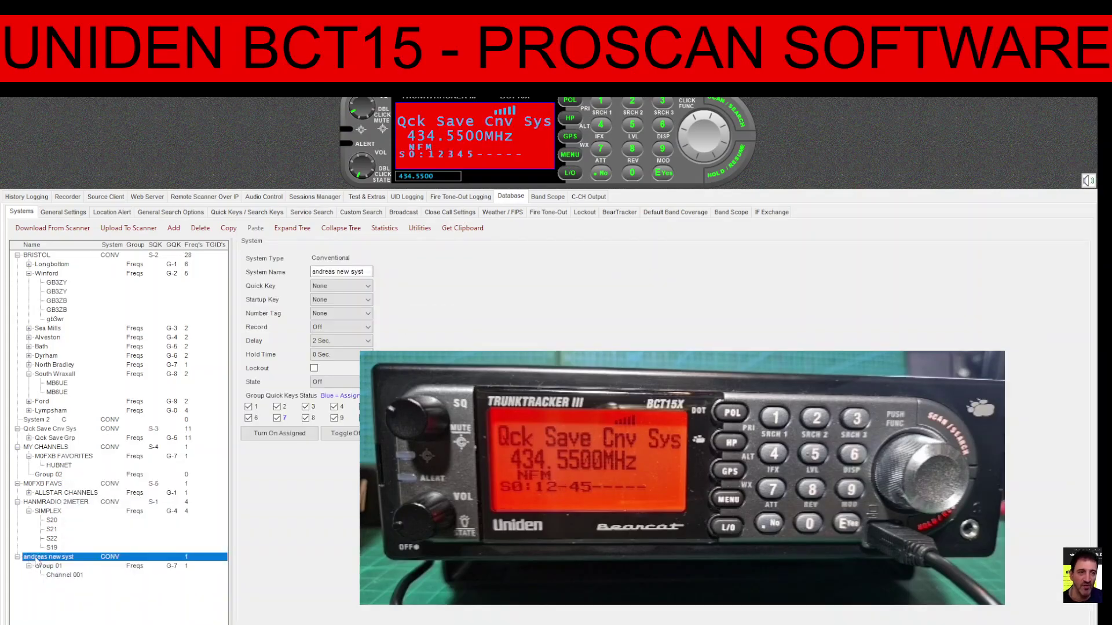
right_click(45, 560)
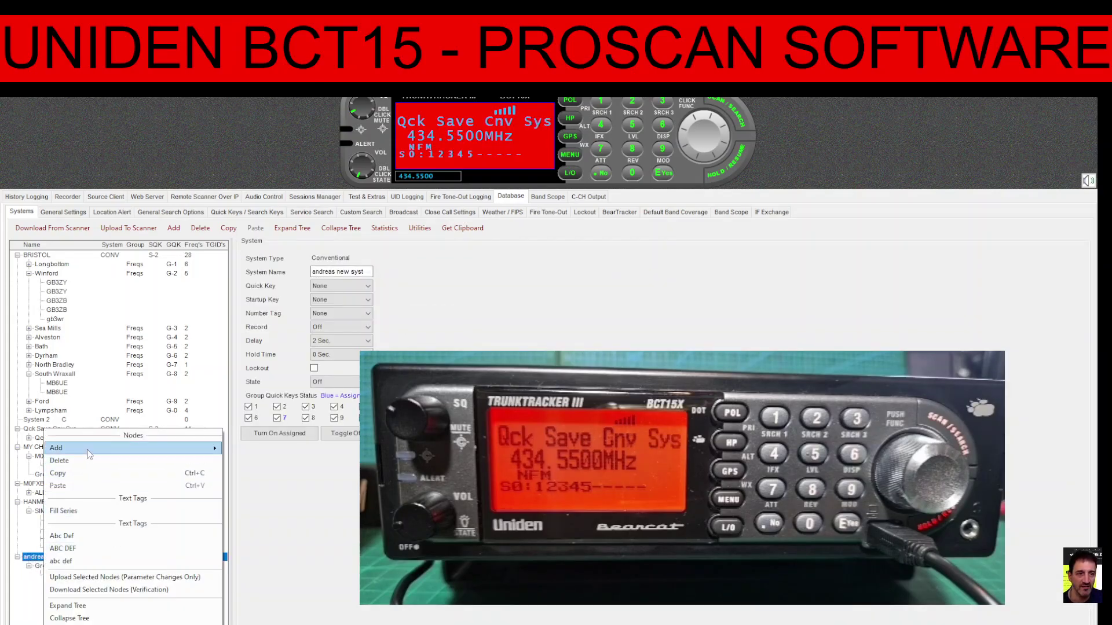
mouse_move(92, 449)
left_click(279, 465)
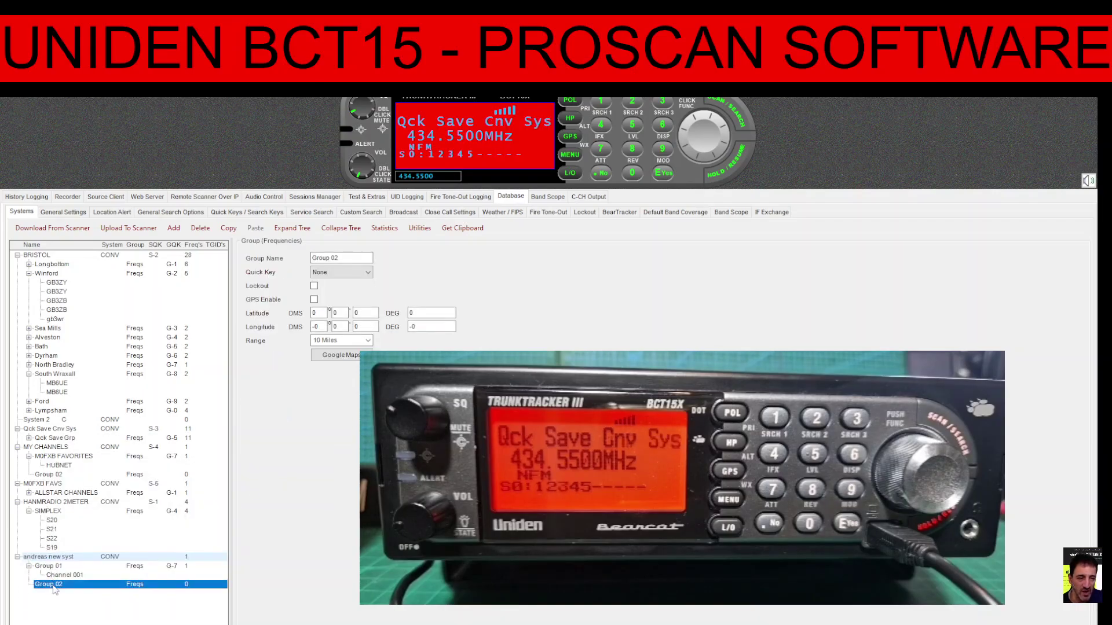
Add Channel 001 to Group 02, leaving its frequency at 0.0000
right_click(55, 588)
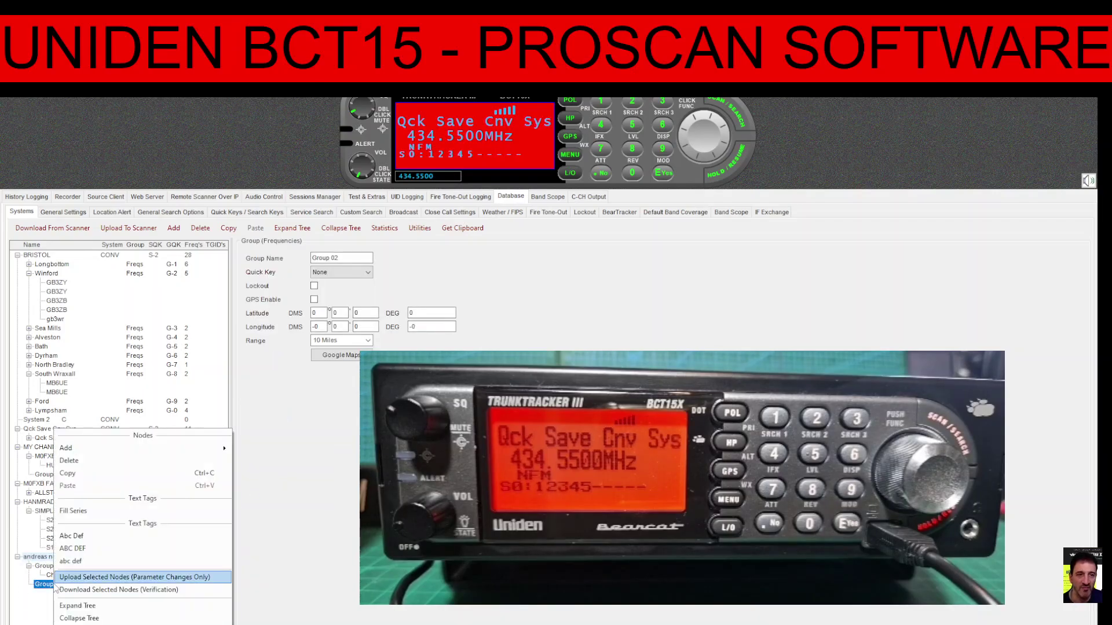
mouse_move(73, 449)
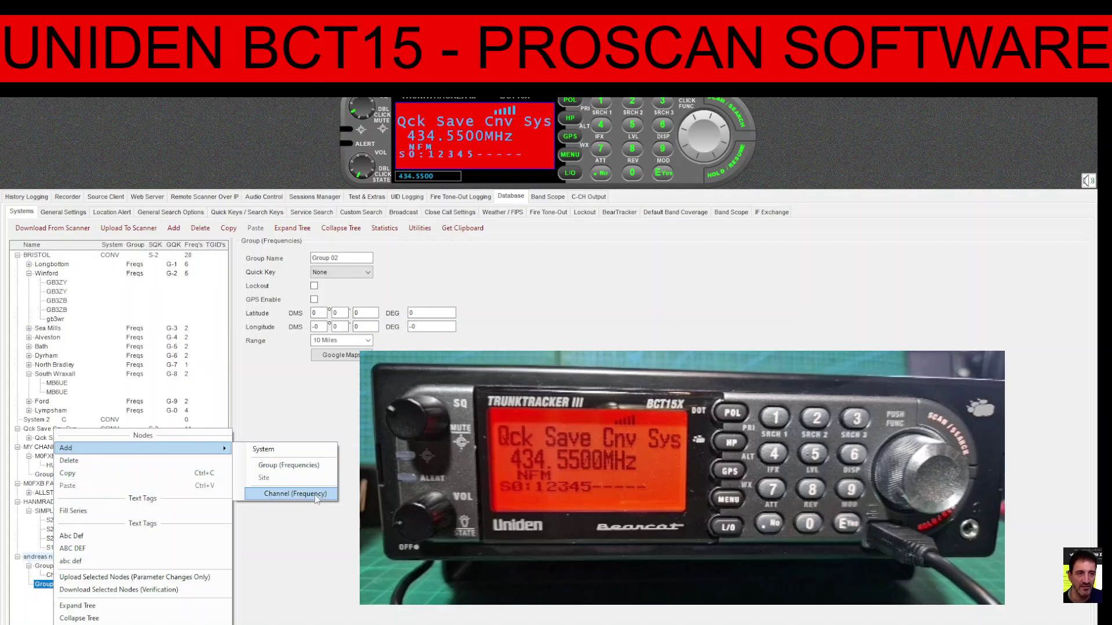
left_click(289, 493)
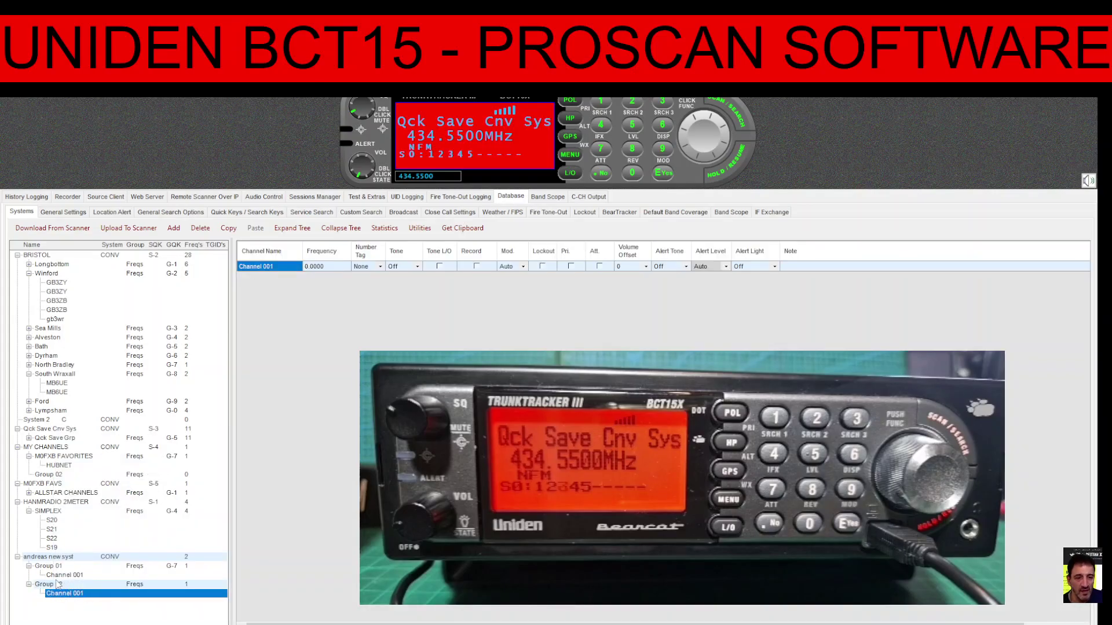
left_click(54, 566)
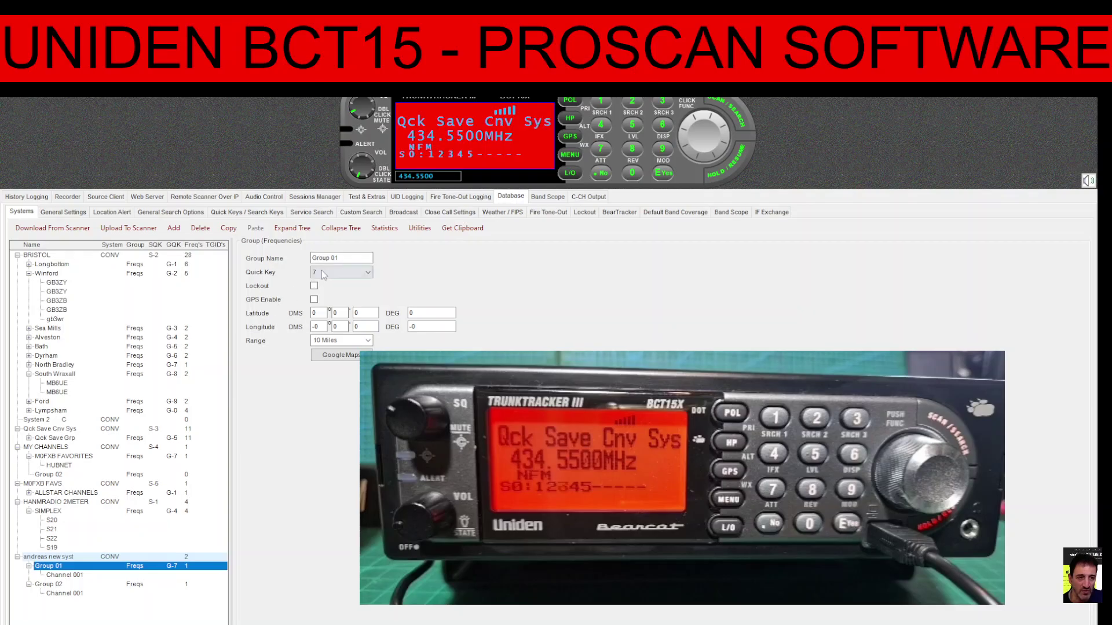
Rename Group 01 to '2 meter repeater'
double_click(341, 258)
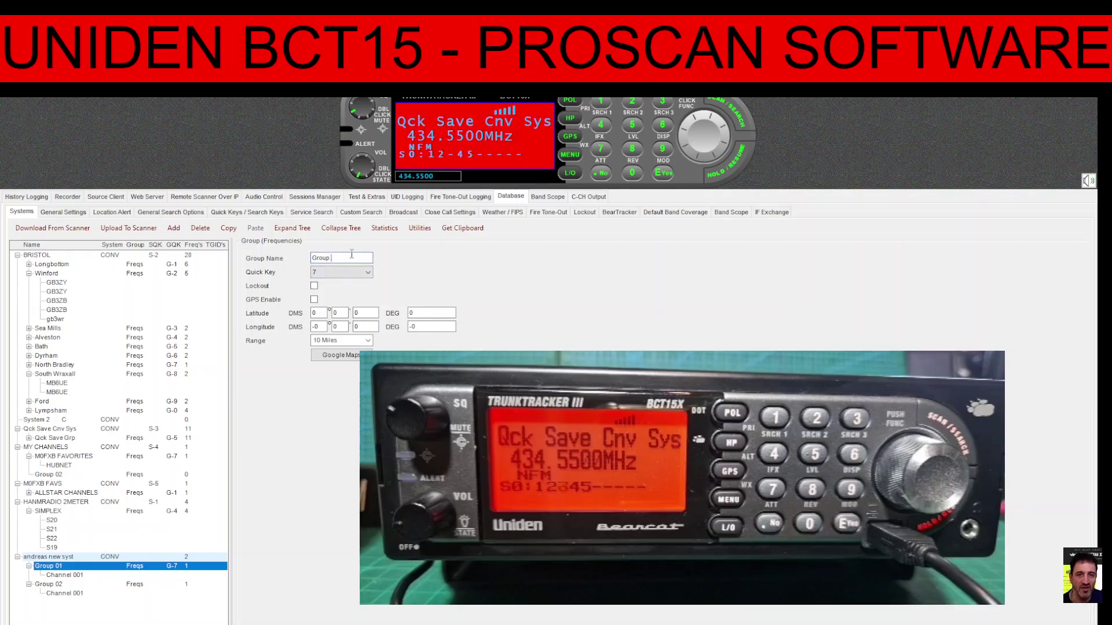
key("BackSpace")
key("BackSpace")
key("BackSpace")
key("BackSpace")
type("2")
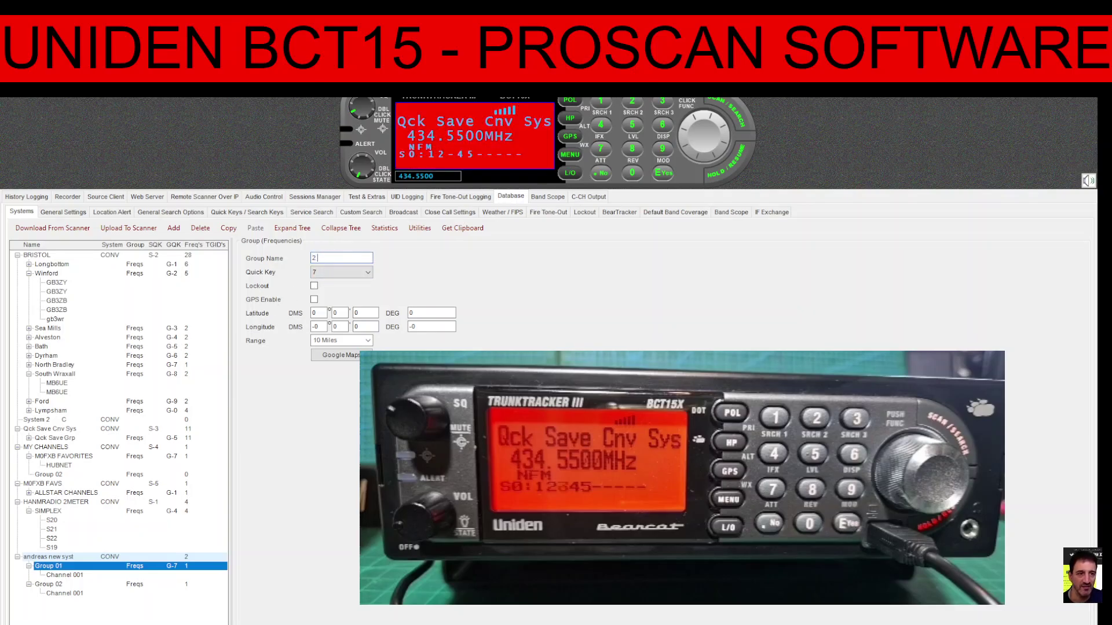
type(" meter re")
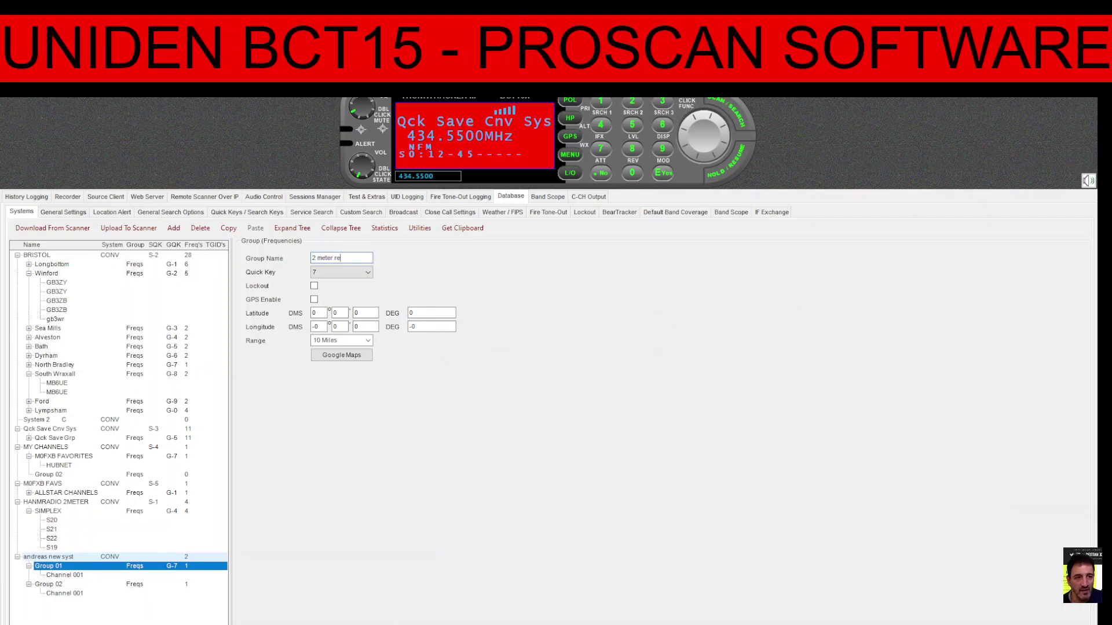
type("peater")
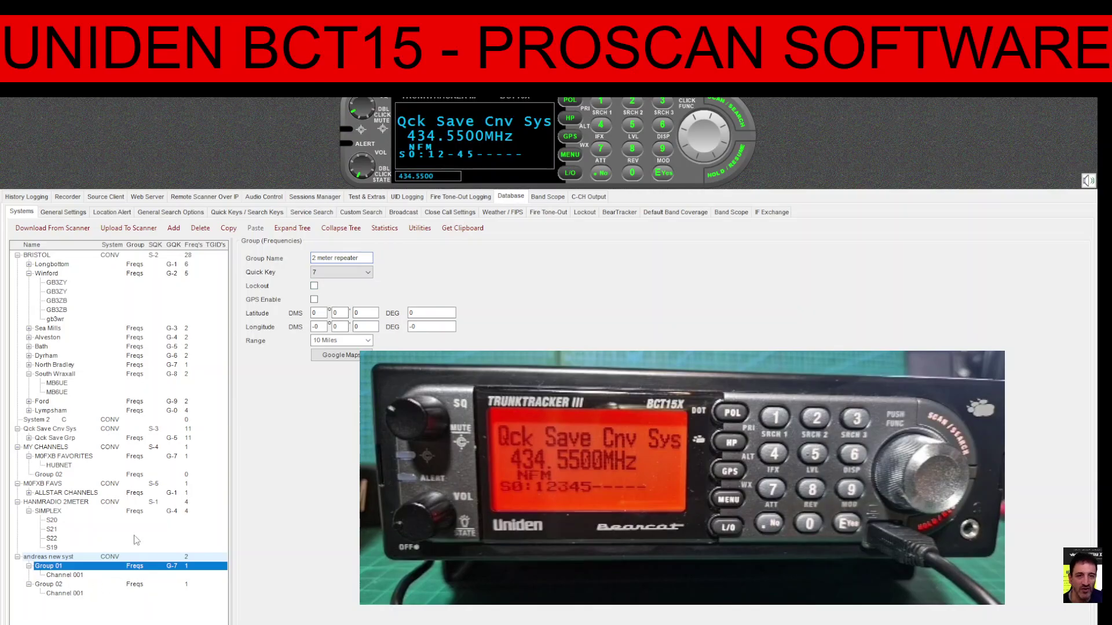
Rename Group 02 to '70cm repeaters'
left_click(63, 595)
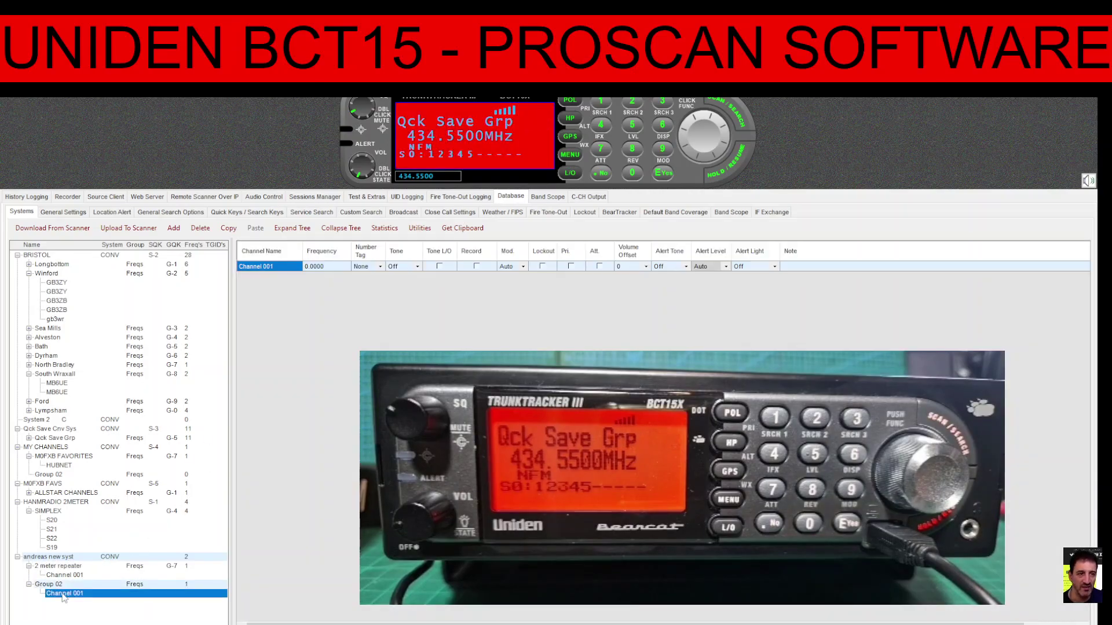
double_click(60, 586)
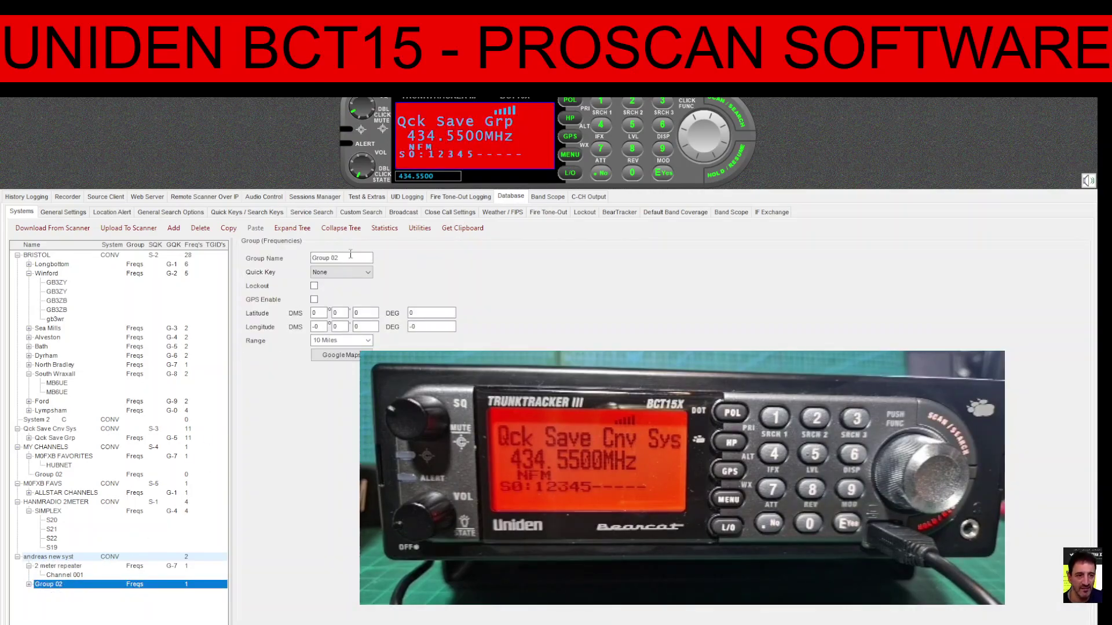
key("BackSpace")
key("BackSpace")
key("BackSpace")
key("BackSpace")
key("BackSpace")
key("BackSpace")
key("BackSpace")
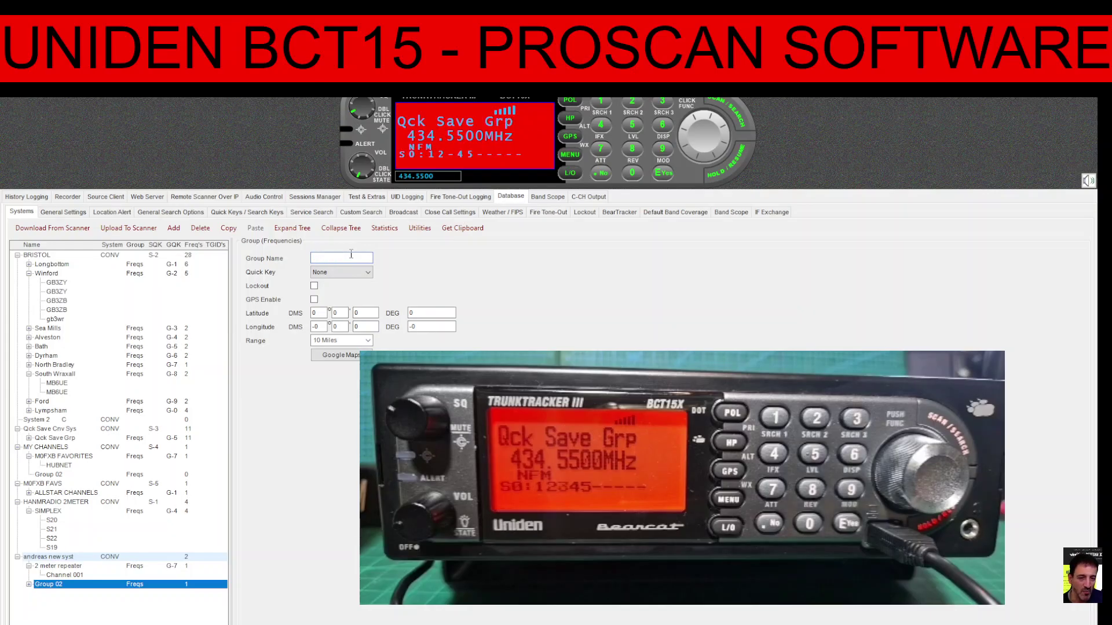
type("70cm re")
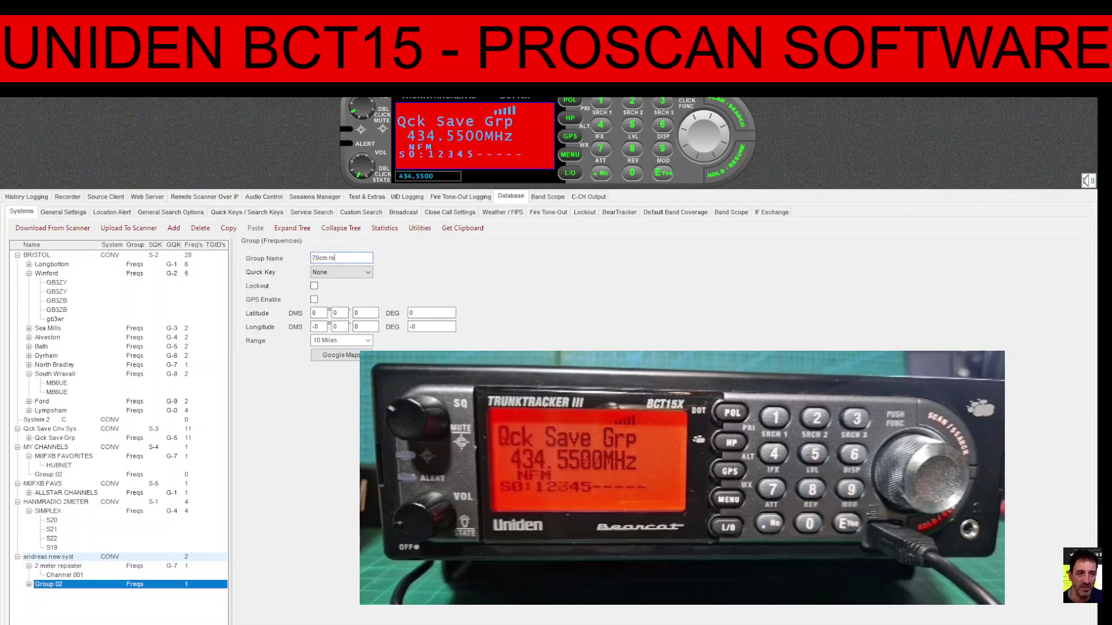
type("peaters")
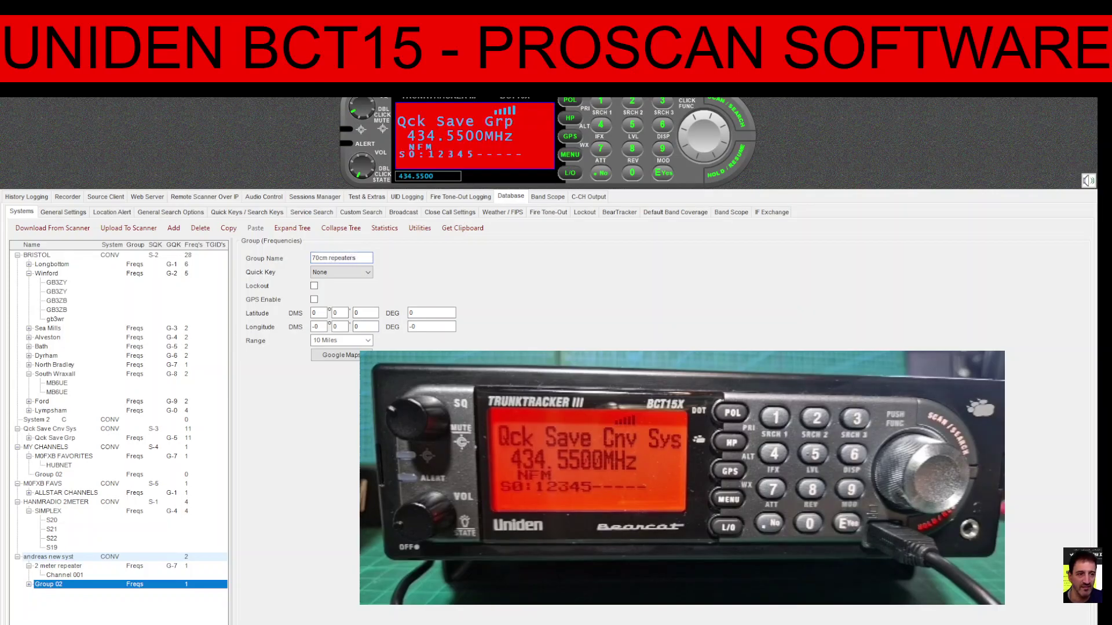
key("Return")
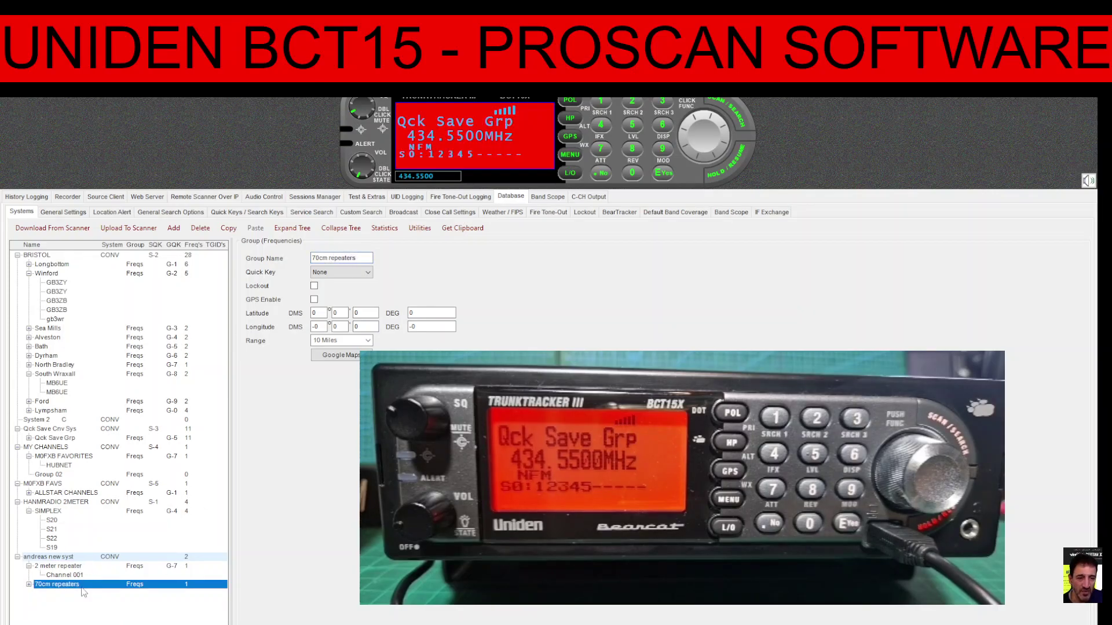
Assign quick key 2 to the 70cm repeaters group
left_click(361, 272)
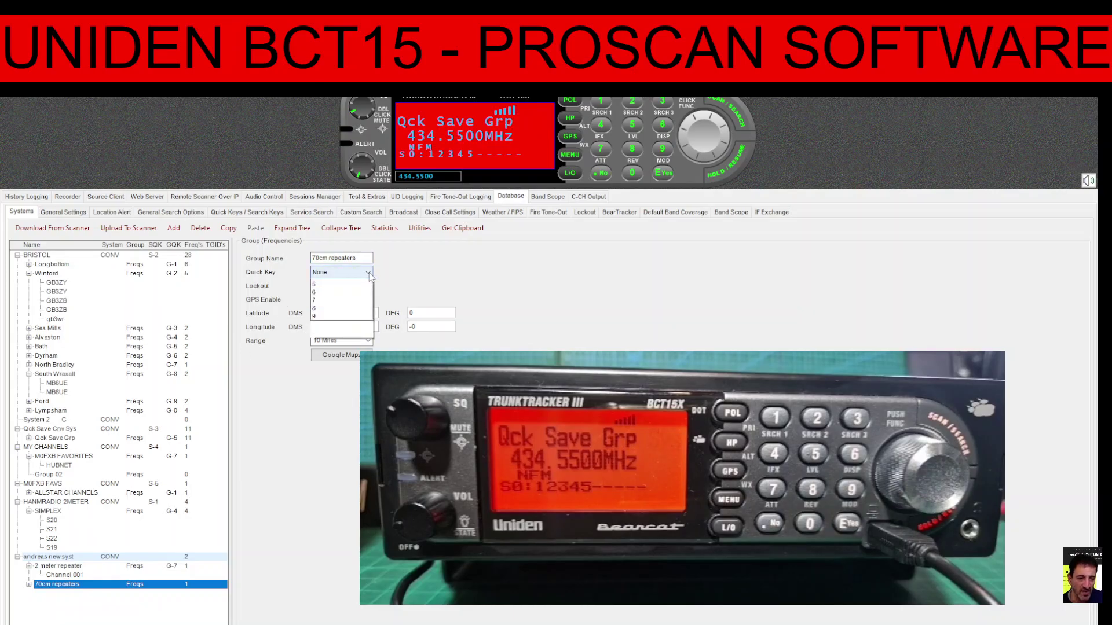
left_click(321, 308)
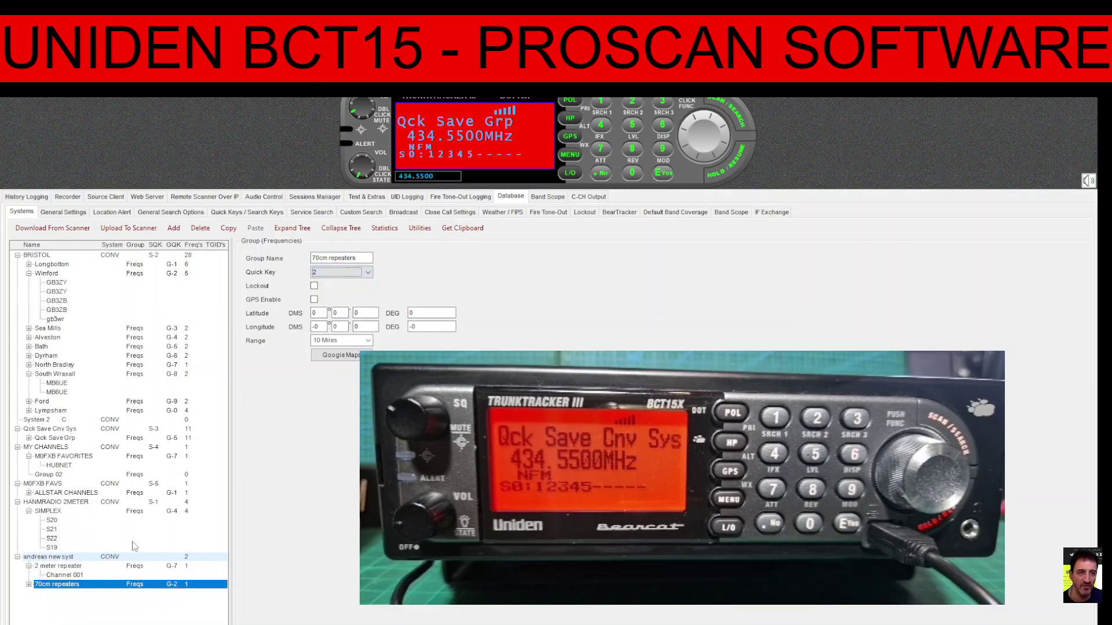
left_click(61, 566)
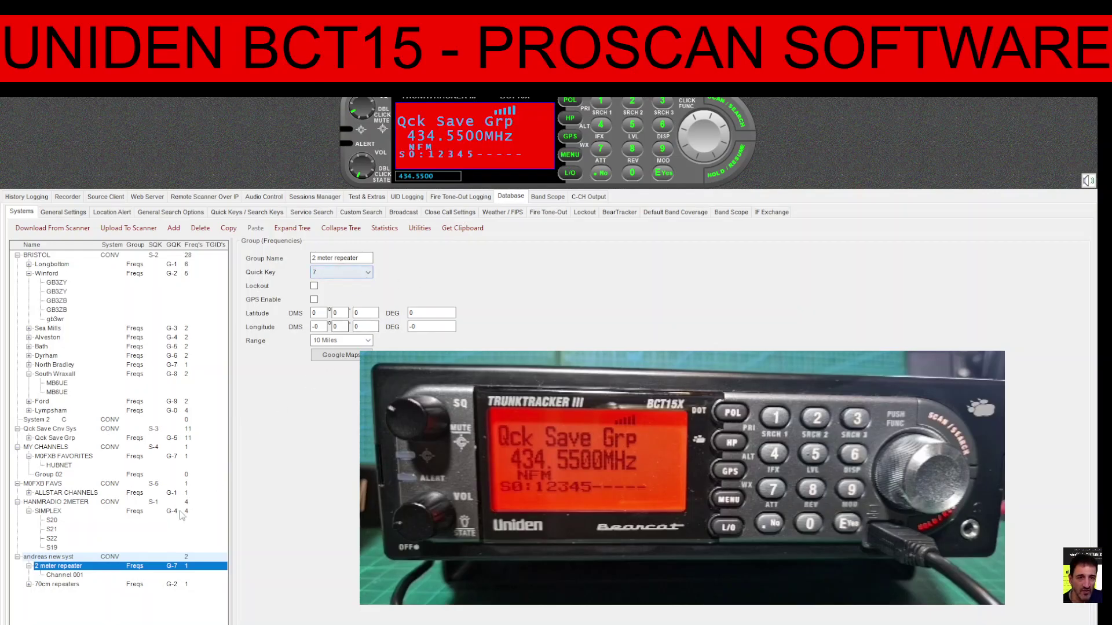
Turn on only the assigned group quick keys 2 and 7, then check each group
left_click(82, 558)
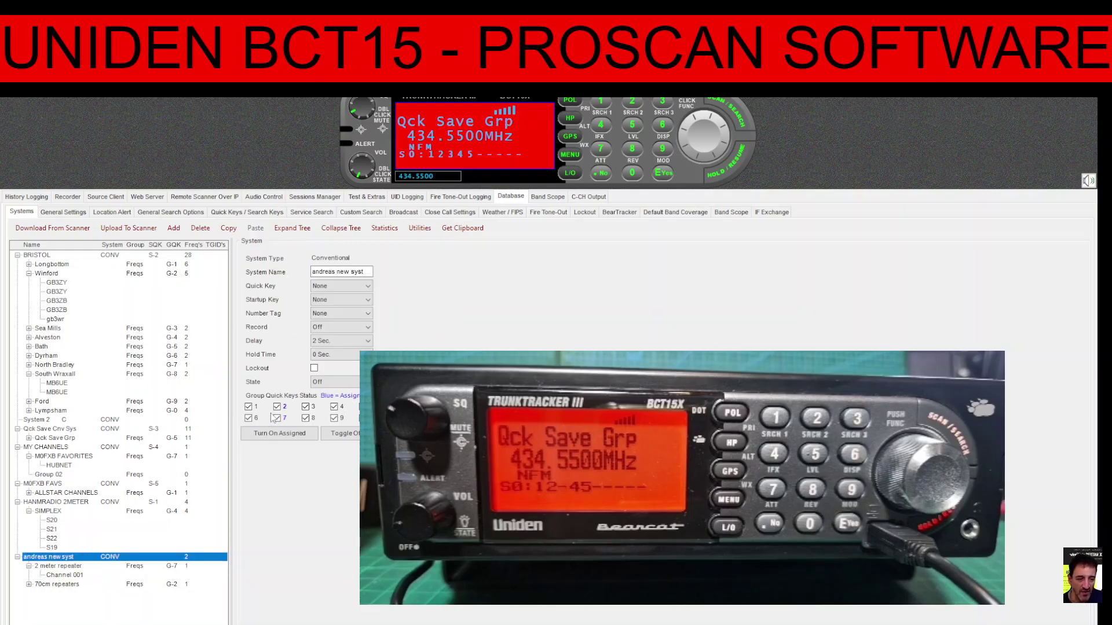
left_click(278, 433)
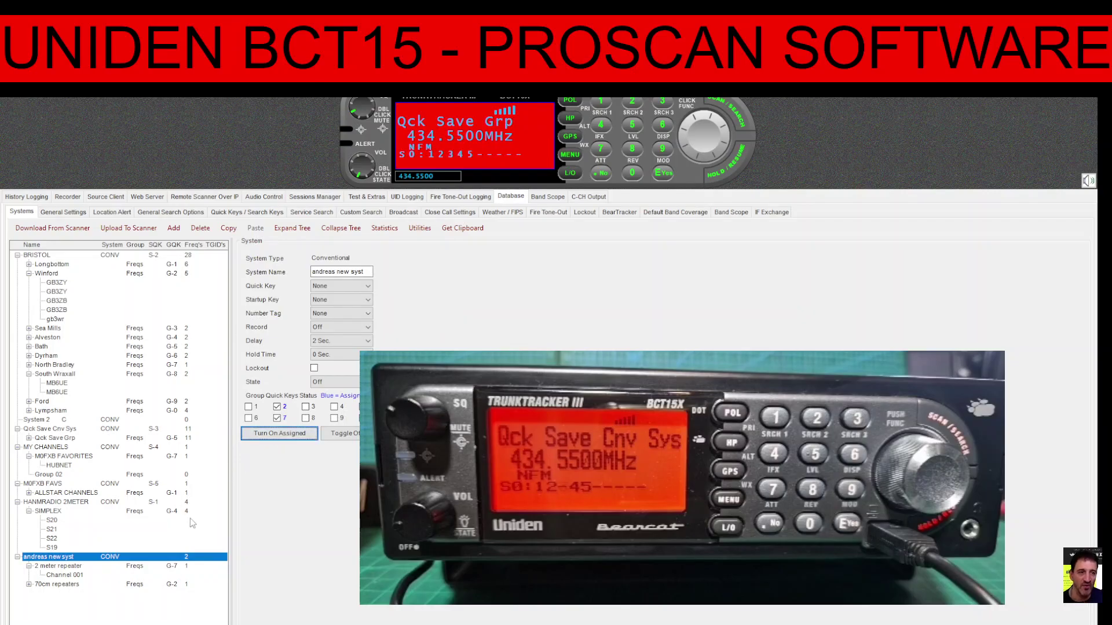
left_click(55, 586)
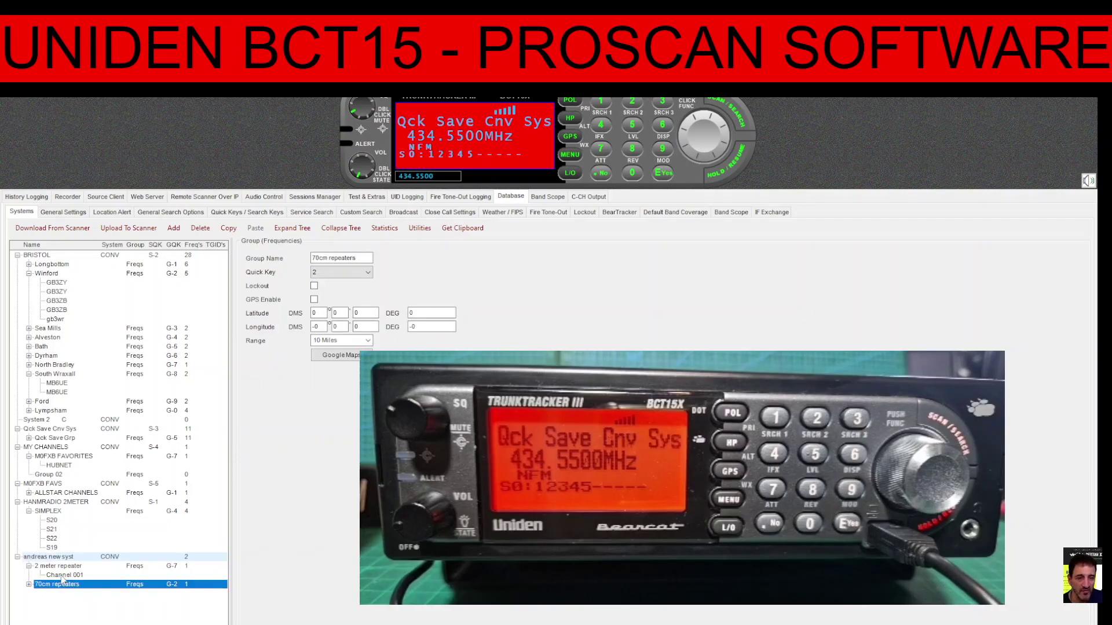
left_click(62, 576)
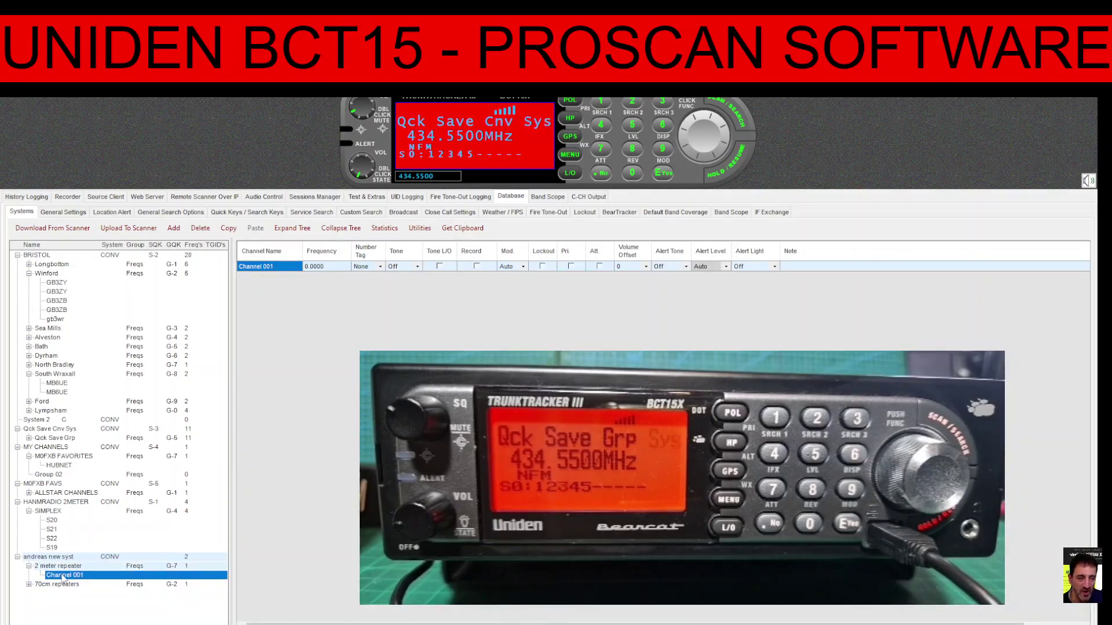
left_click(62, 567)
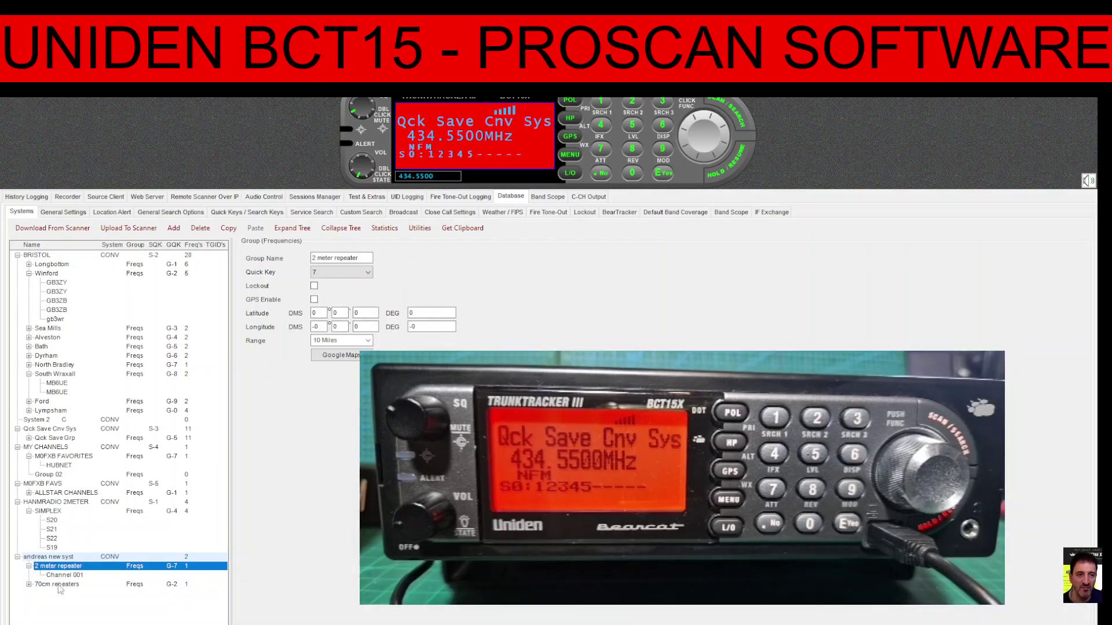
left_click(57, 584)
right_click(57, 585)
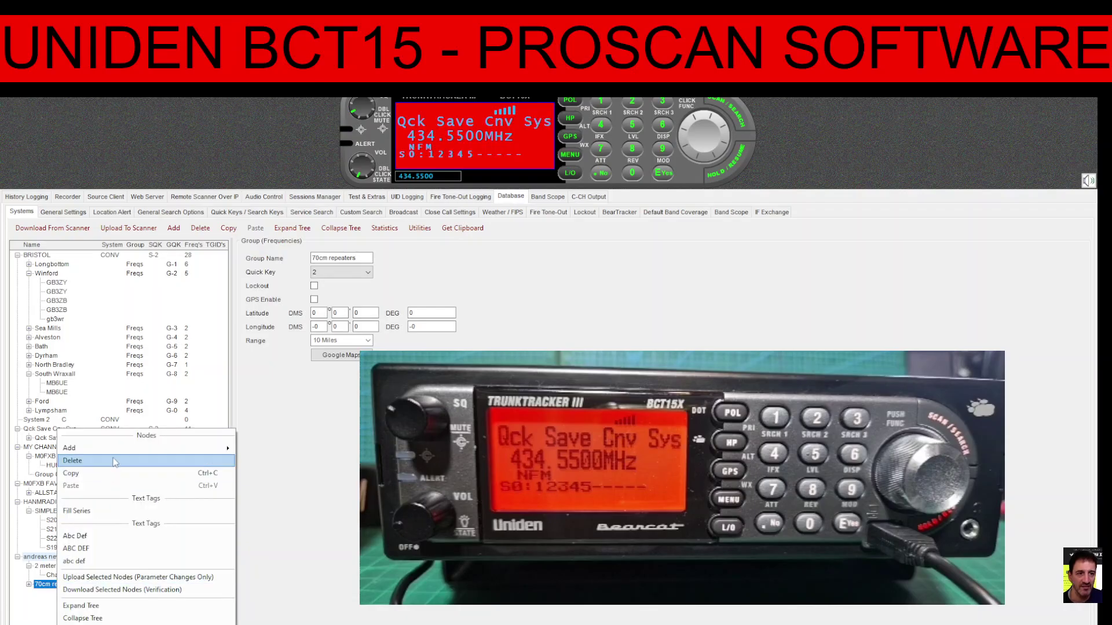
key("Escape")
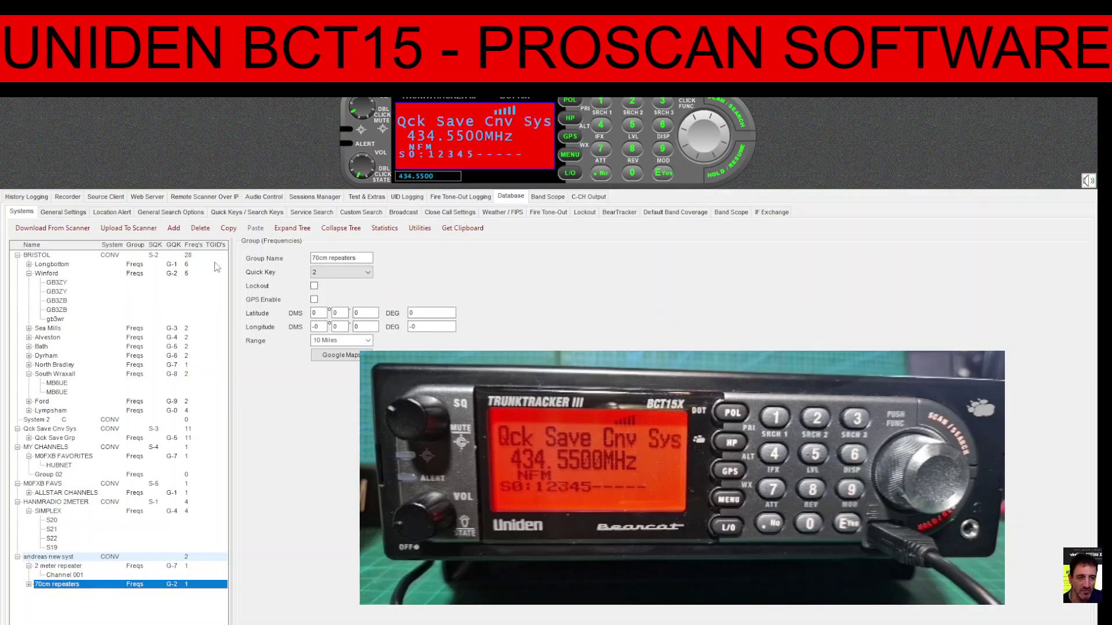
Start the scan, hold and resume once, then hold on HUBNET at 434.5500 MHz (tone C77.0)
left_click(742, 117)
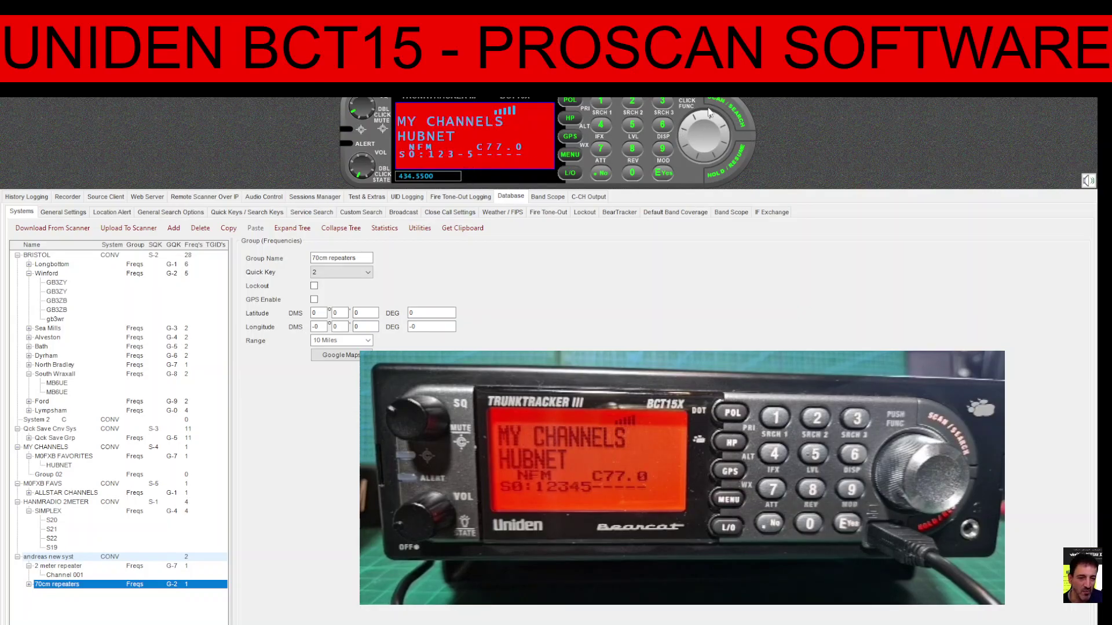
left_click(719, 169)
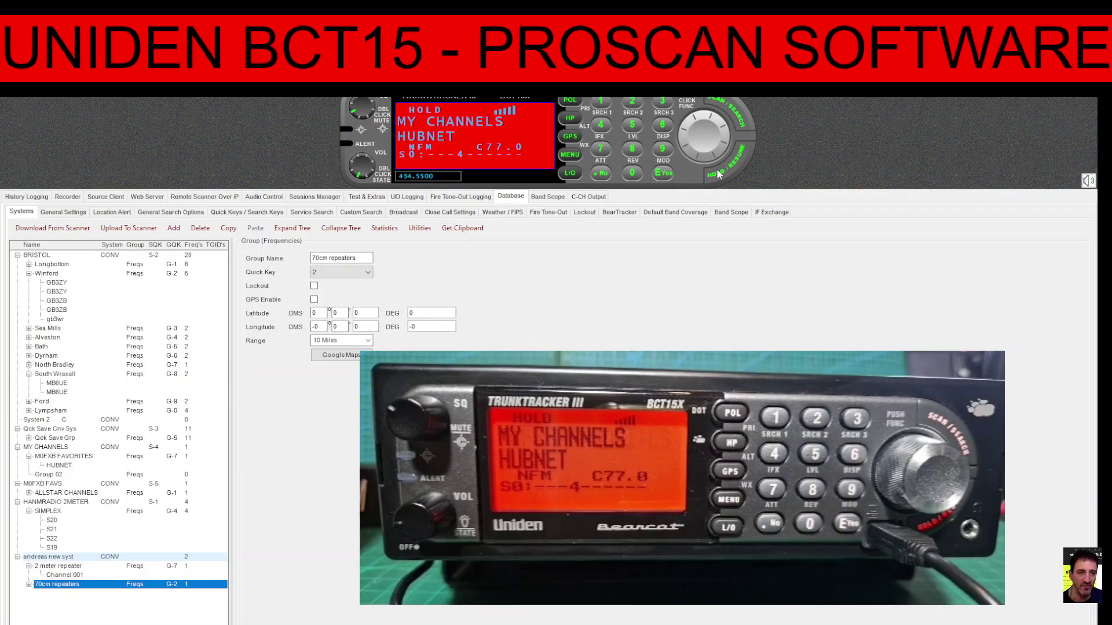
left_click(740, 163)
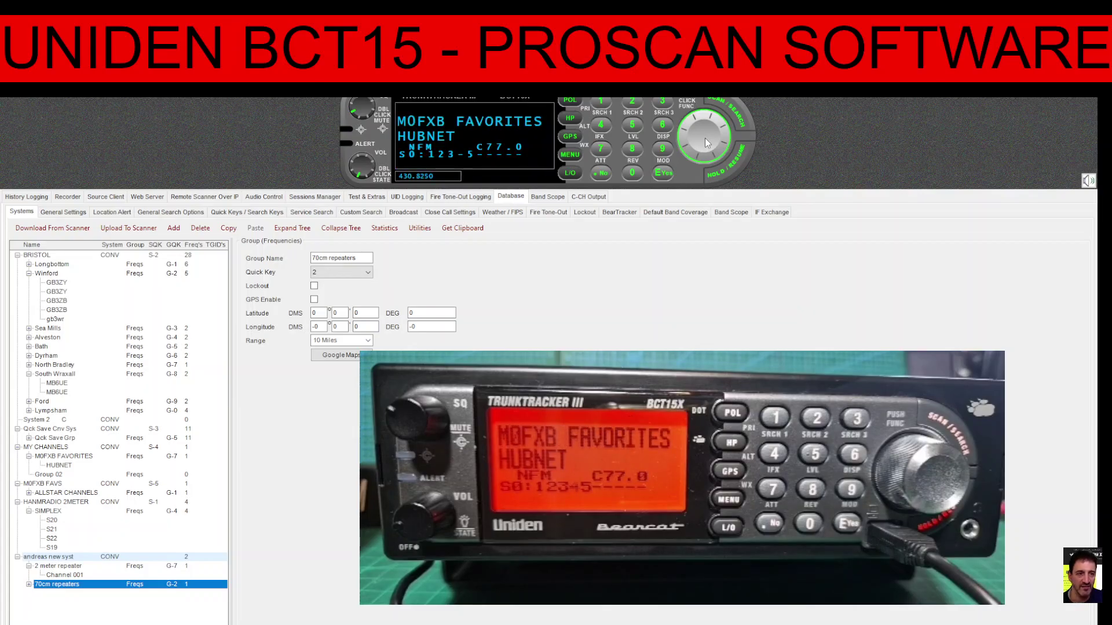
left_click(715, 175)
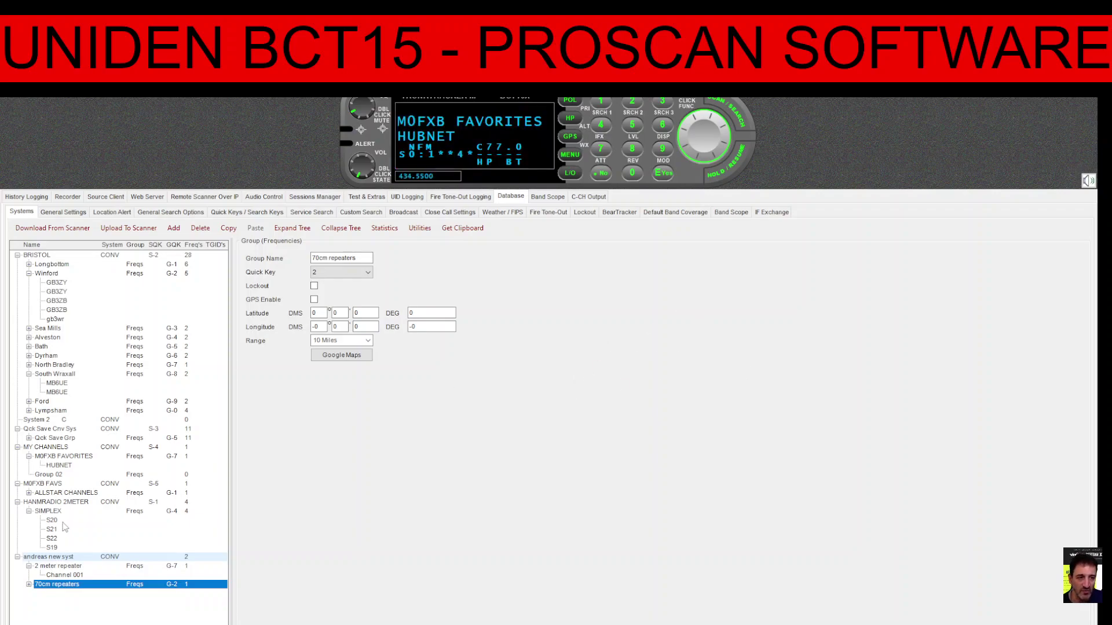
Resume scanning, re-enable system quick keys 2, 3 and 5, then hold on HUBNET 434.5500
left_click(741, 114)
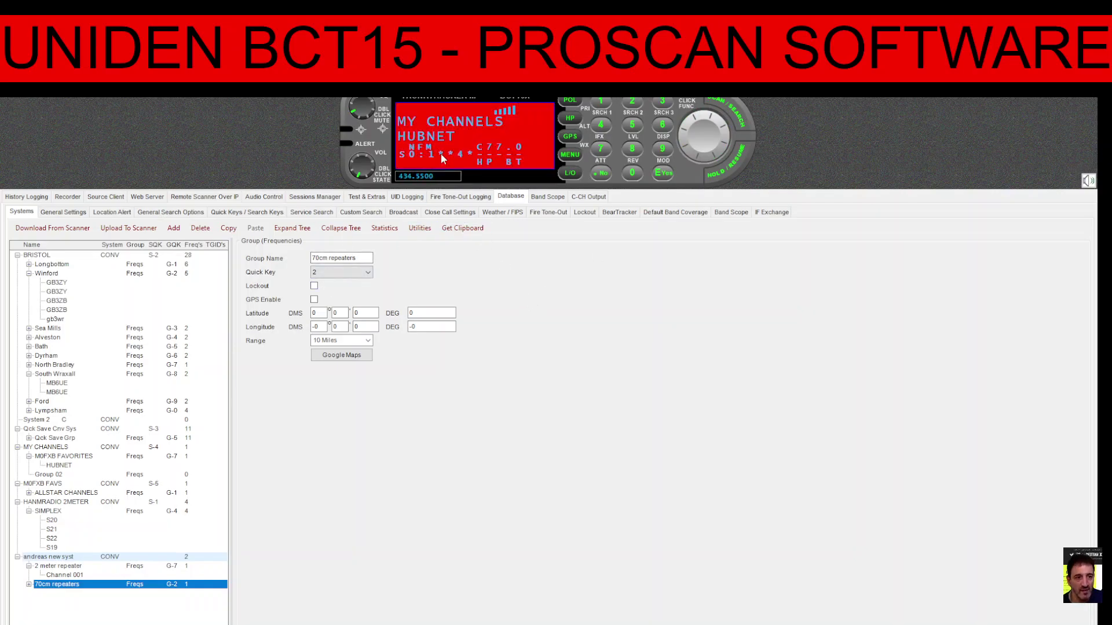
left_click(633, 104)
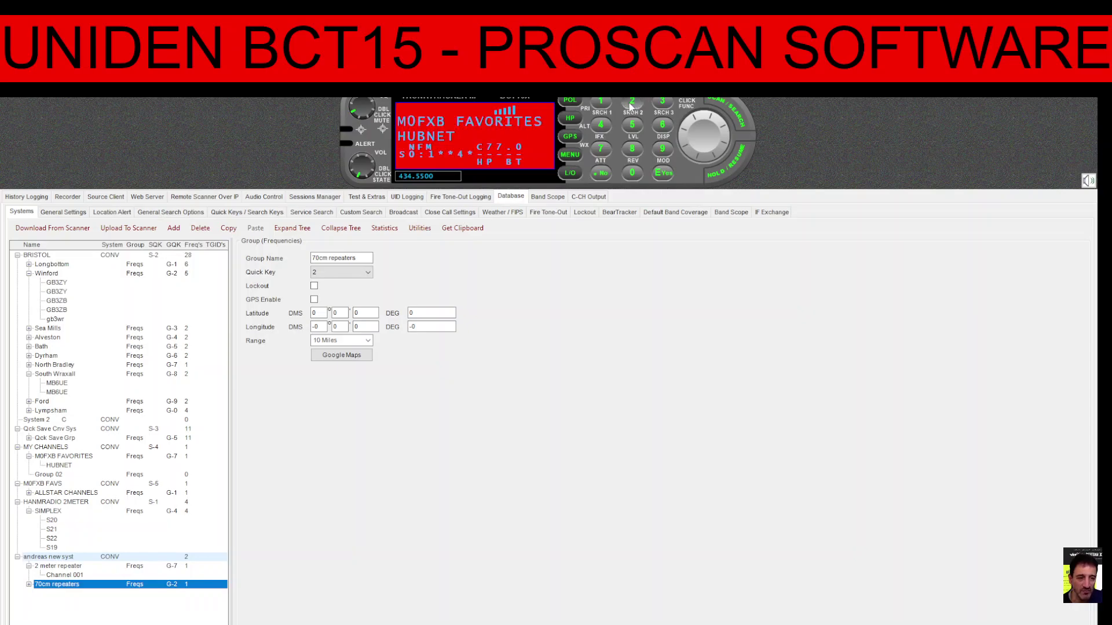
left_click(659, 108)
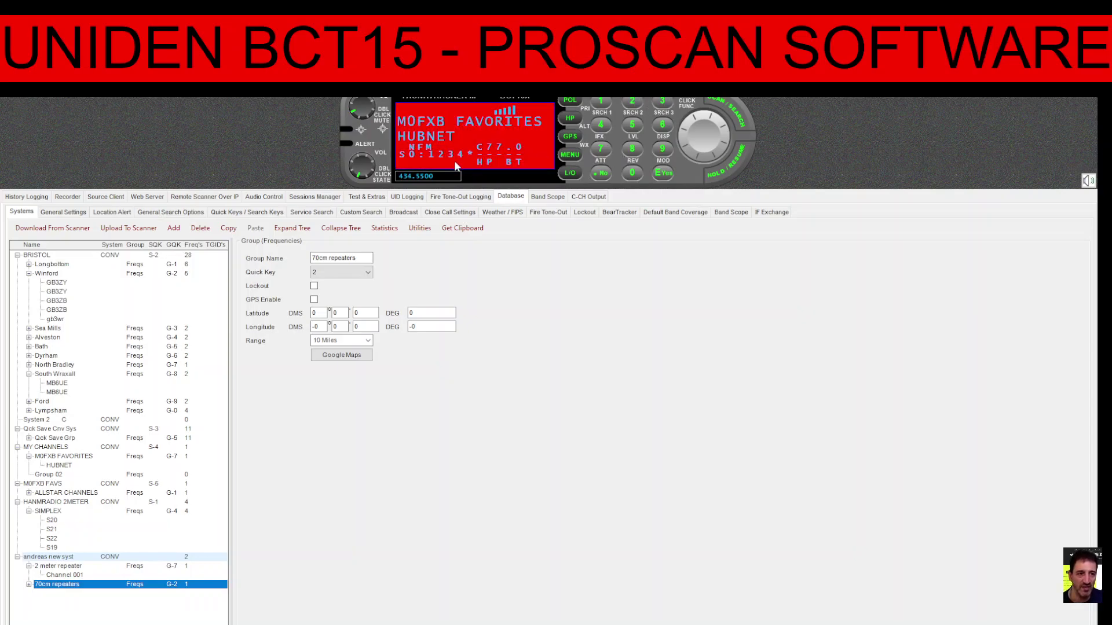
left_click(632, 127)
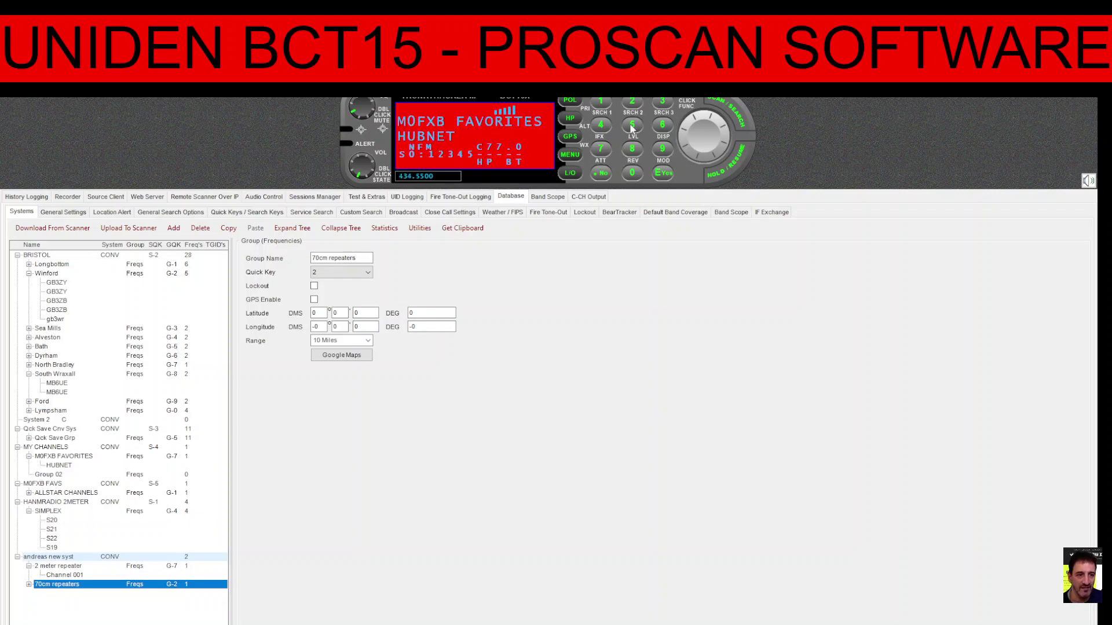
left_click(717, 174)
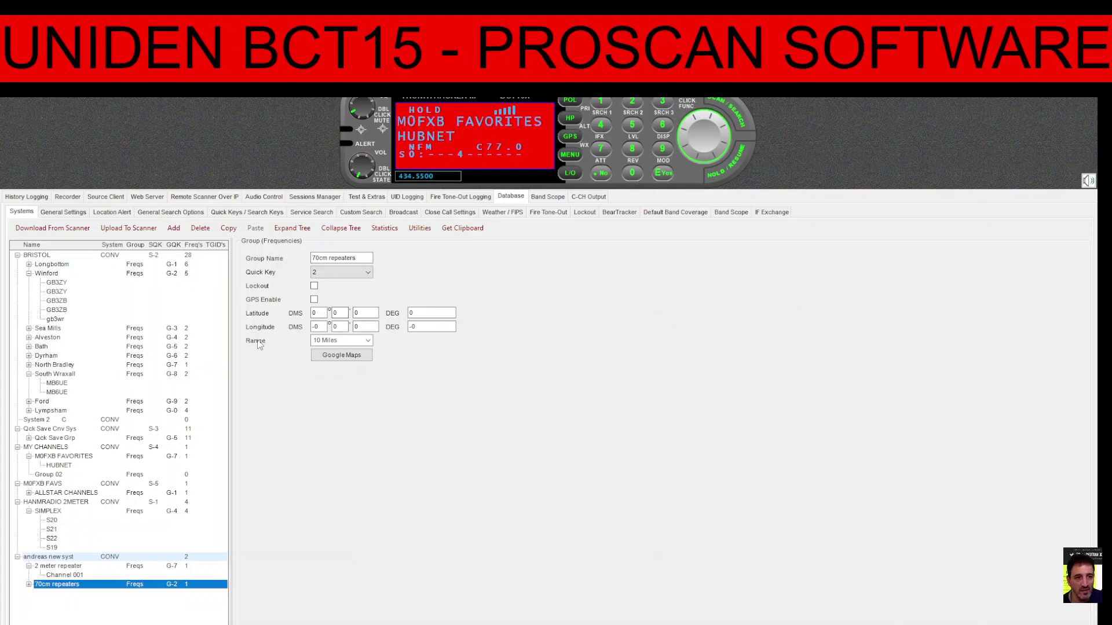
Browse the General, Location Alert, Search, Quick Key, Custom Search, Broadcast and Weather/FIPS pages, ending on Close Call
left_click(86, 213)
left_click(112, 213)
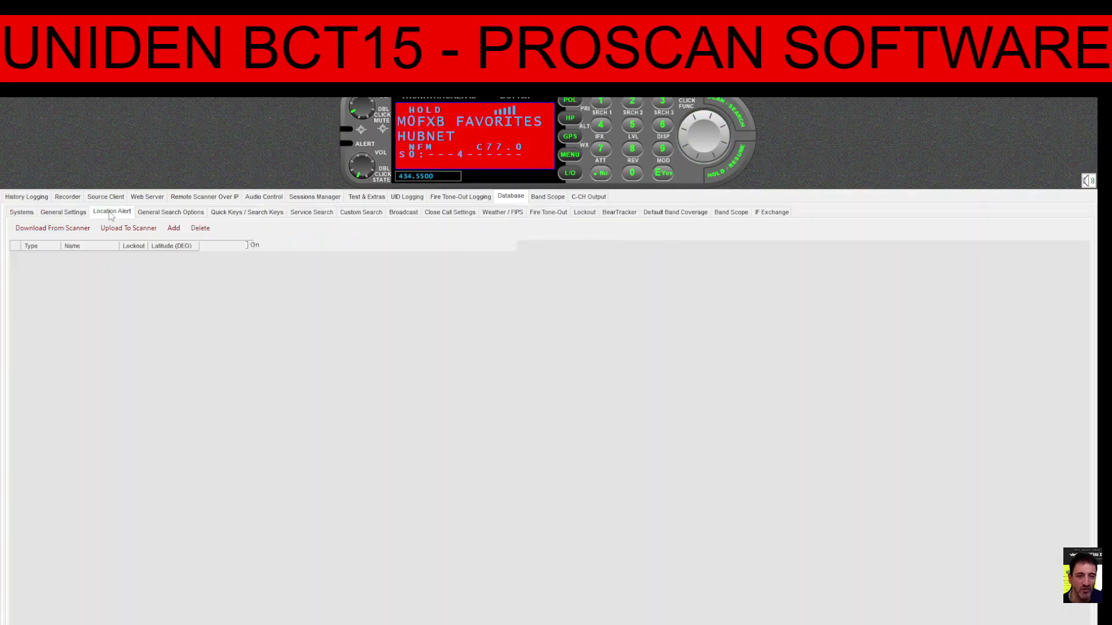
left_click(167, 213)
left_click(225, 213)
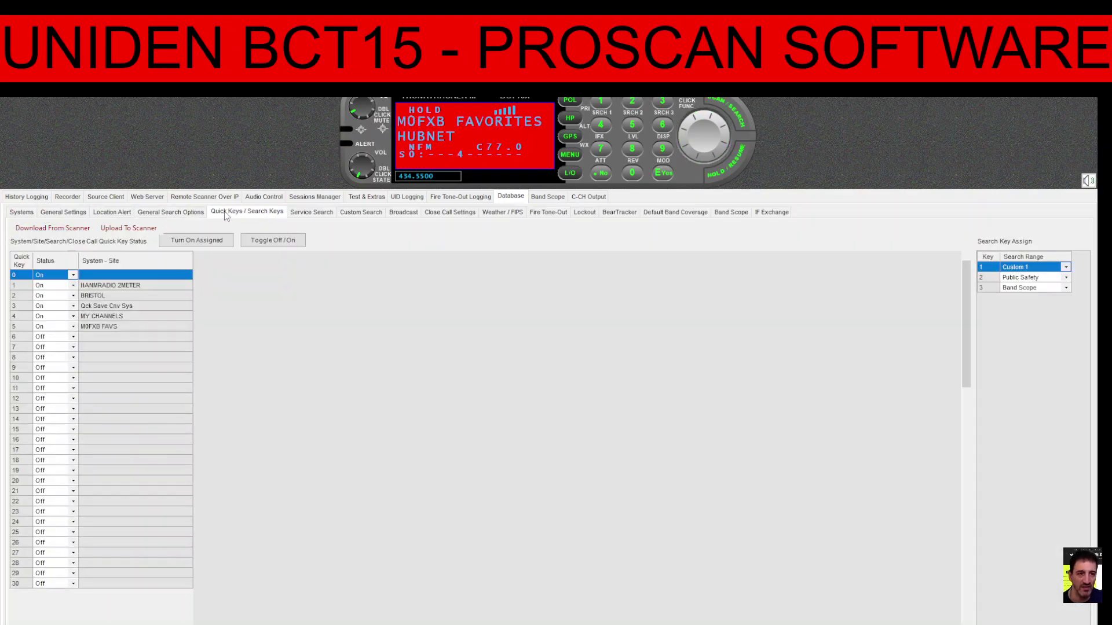
left_click(312, 214)
left_click(361, 213)
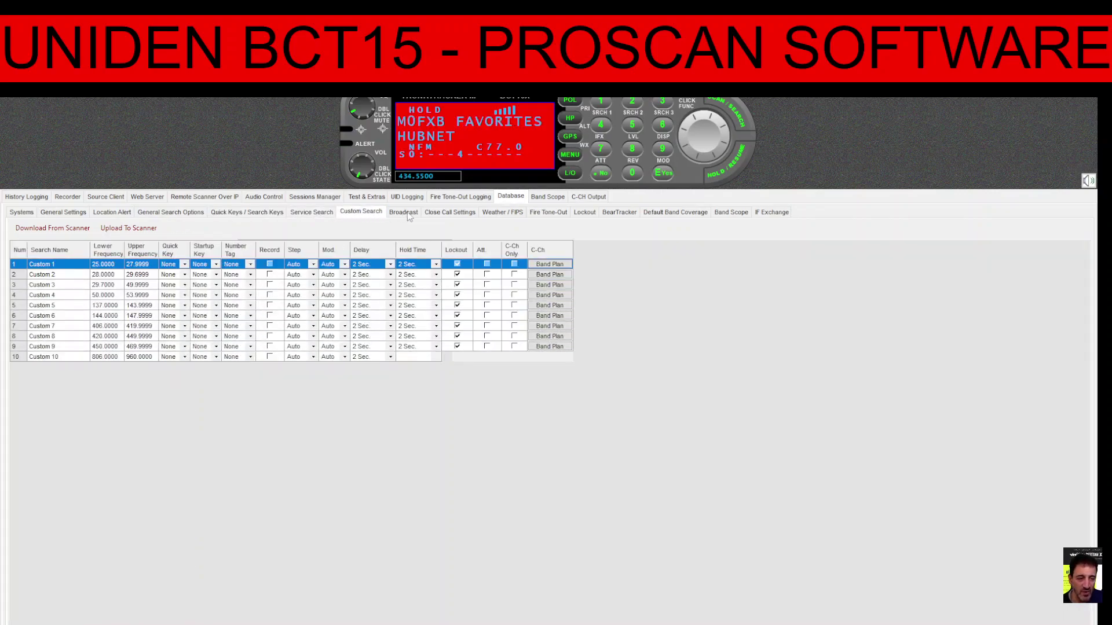
left_click(404, 213)
left_click(452, 213)
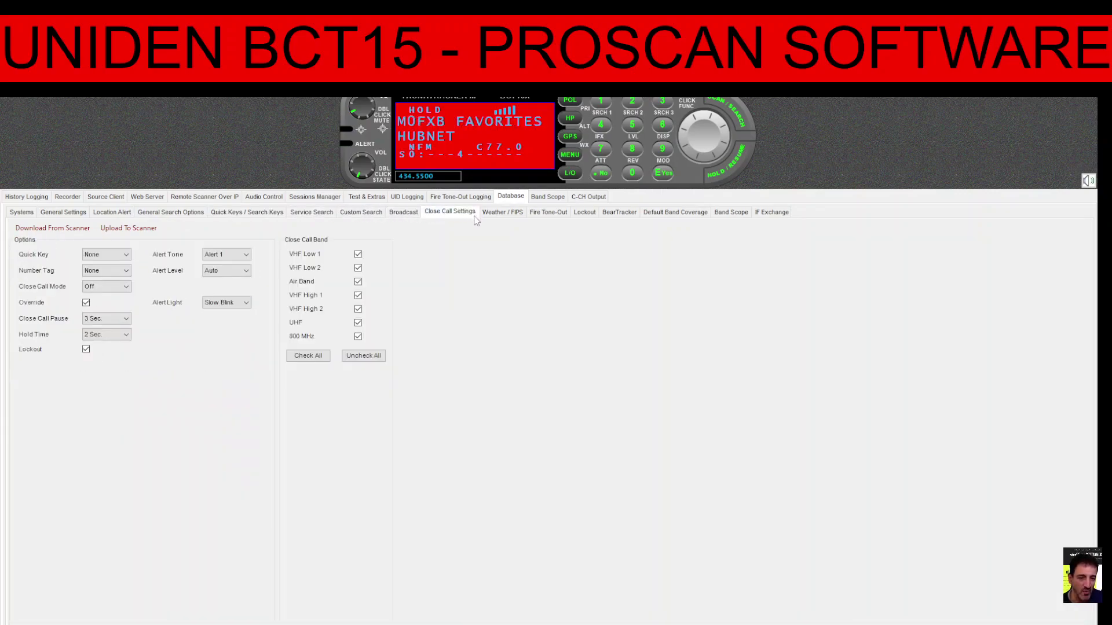
left_click(497, 213)
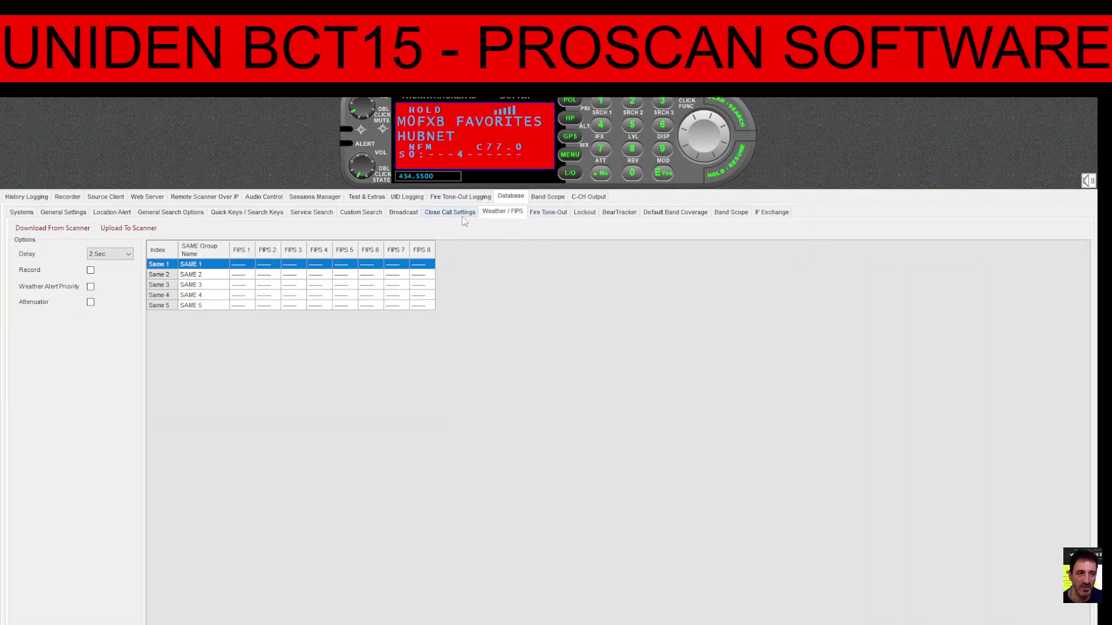
left_click(446, 213)
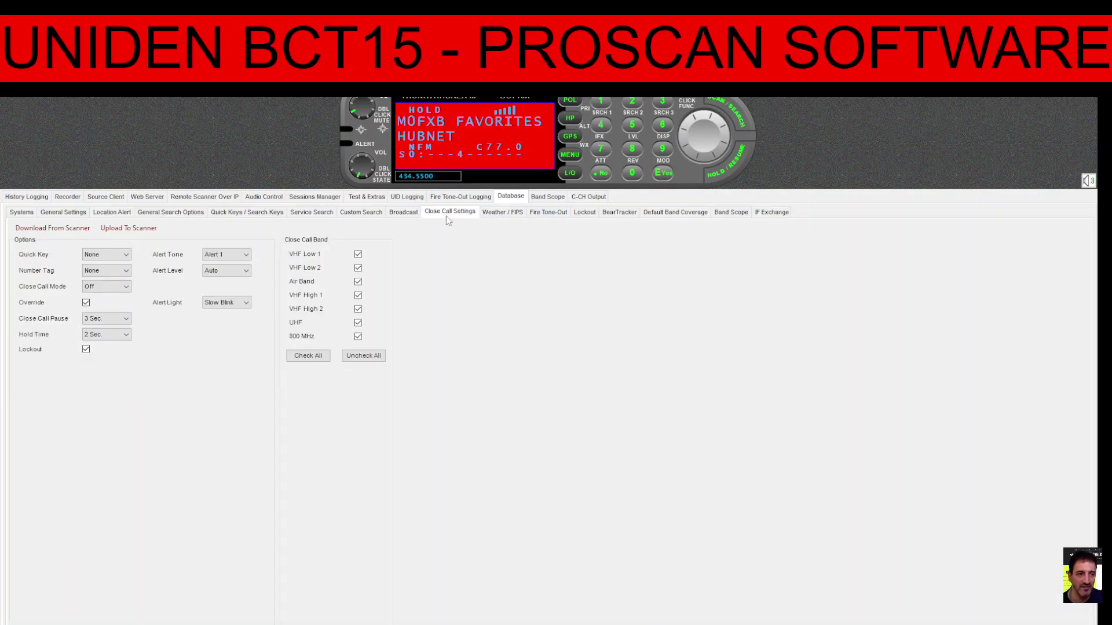